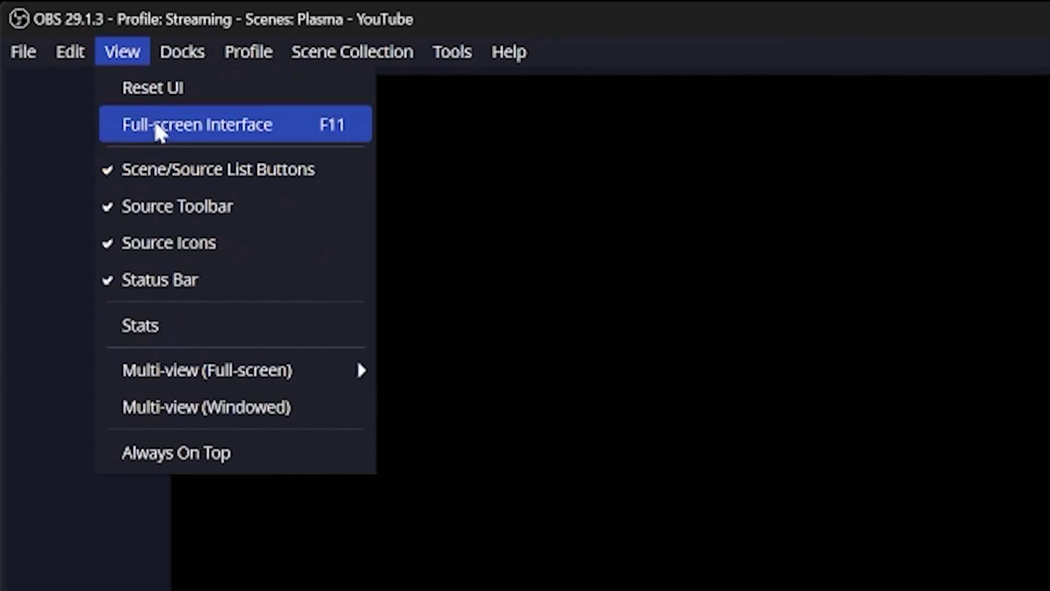
Open the Stats window to watch rendering and encoding performance
{"action": "left_click", "coordinate": [169, 323]}
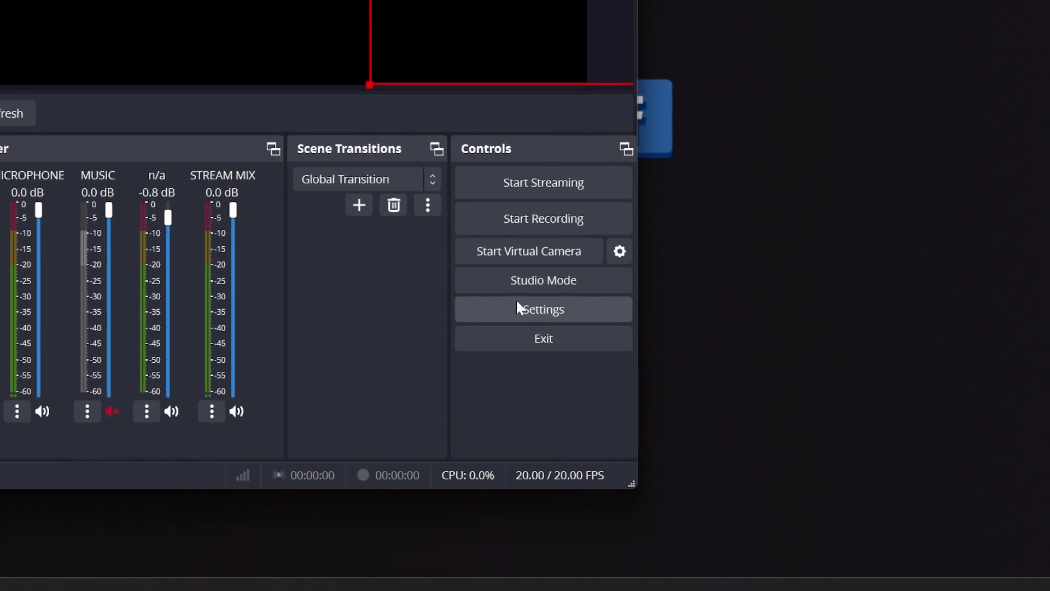
Enable Bandwidth Test Mode in the Stream settings, then move to the Advanced page
{"action": "left_click", "coordinate": [516, 317]}
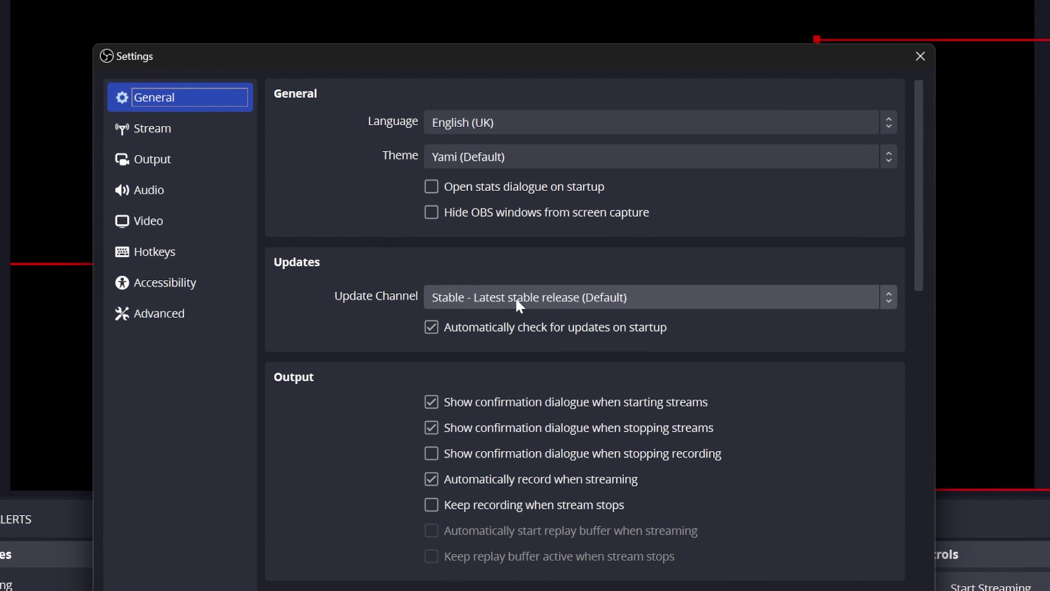
{"action": "left_click", "coordinate": [180, 129]}
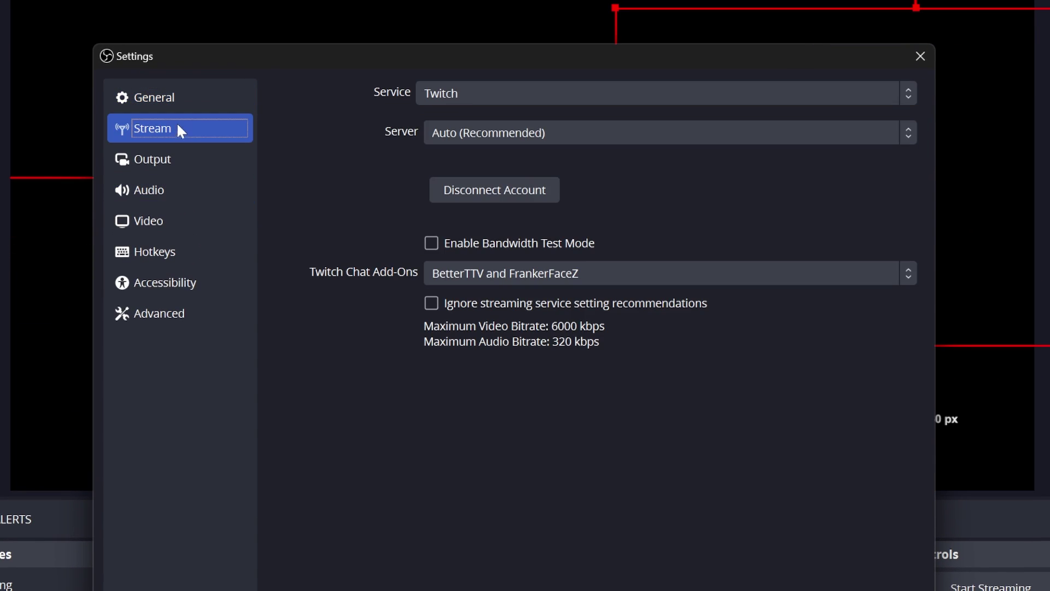
{"action": "left_click", "coordinate": [484, 249]}
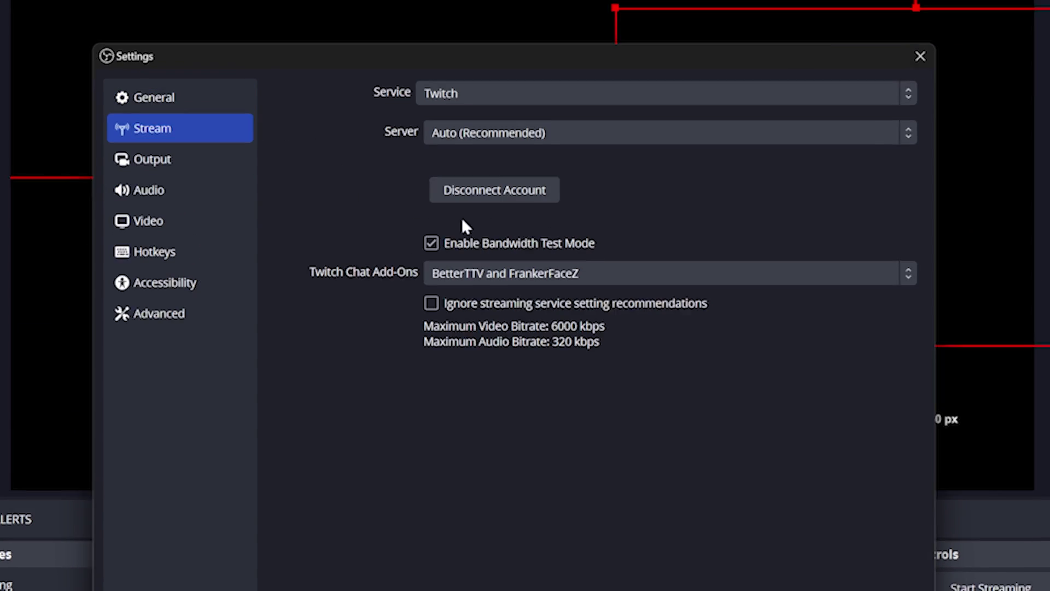
{"action": "left_click", "coordinate": [151, 313]}
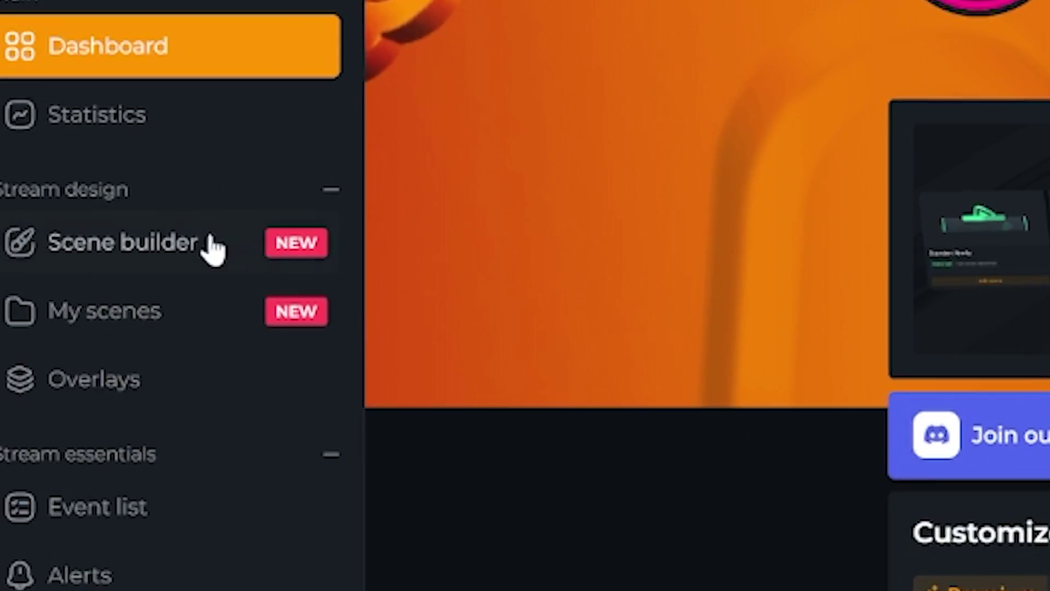
Load the free Avoid overlay design into the OWN3D Pro scene editor using Scene builder
{"action": "left_click", "coordinate": [211, 246]}
{"action": "left_click", "coordinate": [221, 321]}
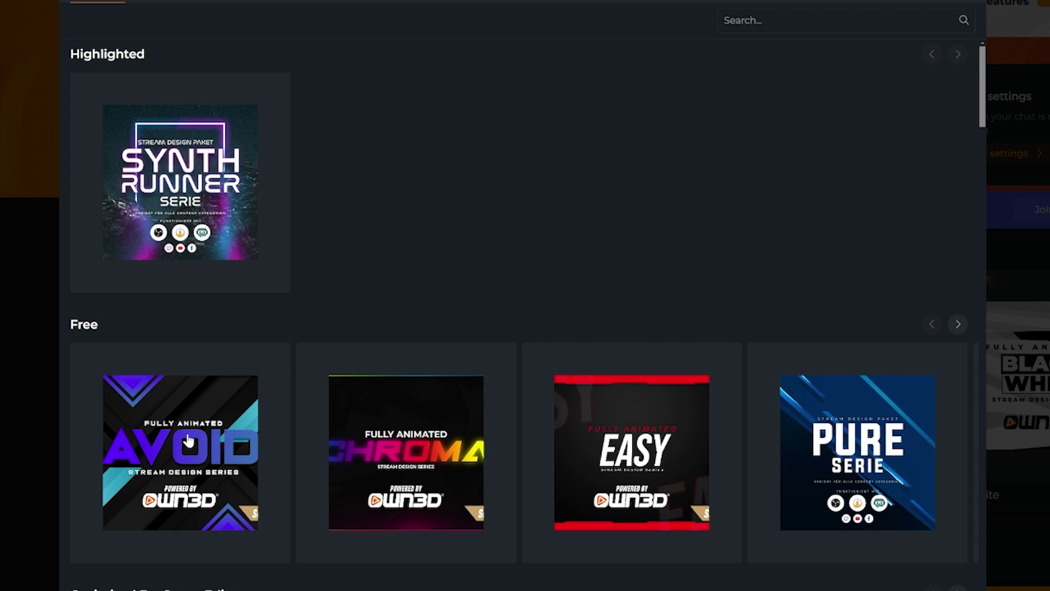
{"action": "left_click", "coordinate": [168, 441]}
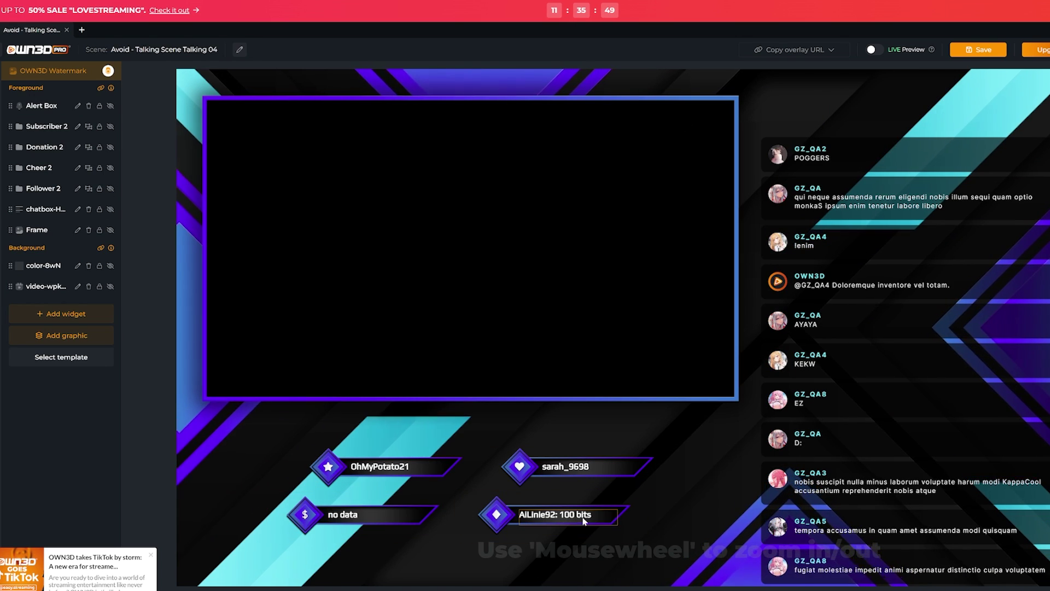
{"action": "scroll", "coordinate": [627, 480], "scroll_direction": "down", "scroll_amount": 2}
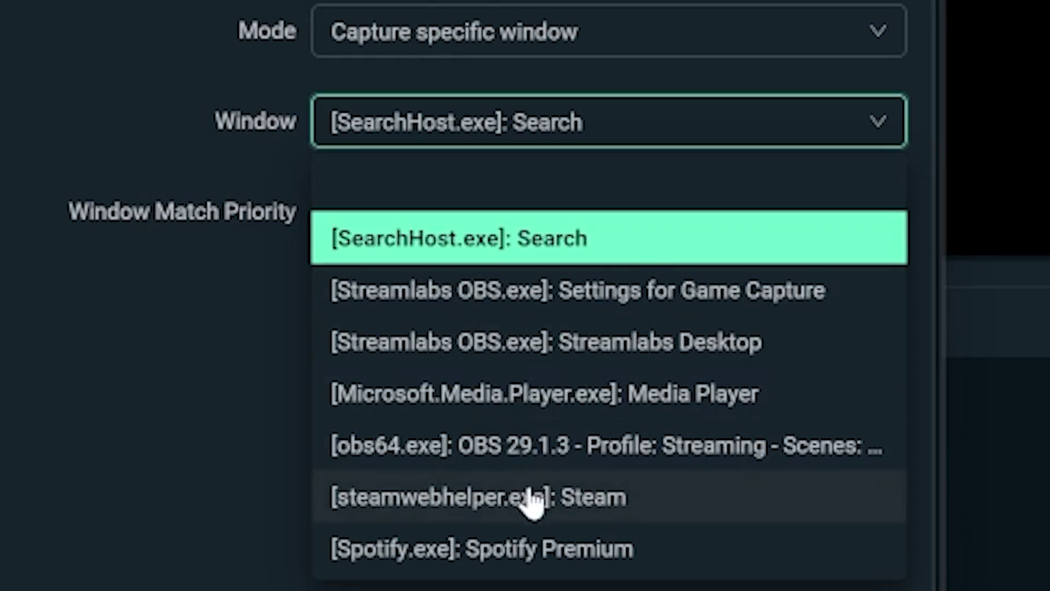
Point the game capture at the [Gunbrella.exe]: Gunbrella window and start renaming the source
{"action": "scroll", "coordinate": [530, 500], "scroll_direction": "down", "scroll_amount": 3}
{"action": "left_click", "coordinate": [533, 490]}
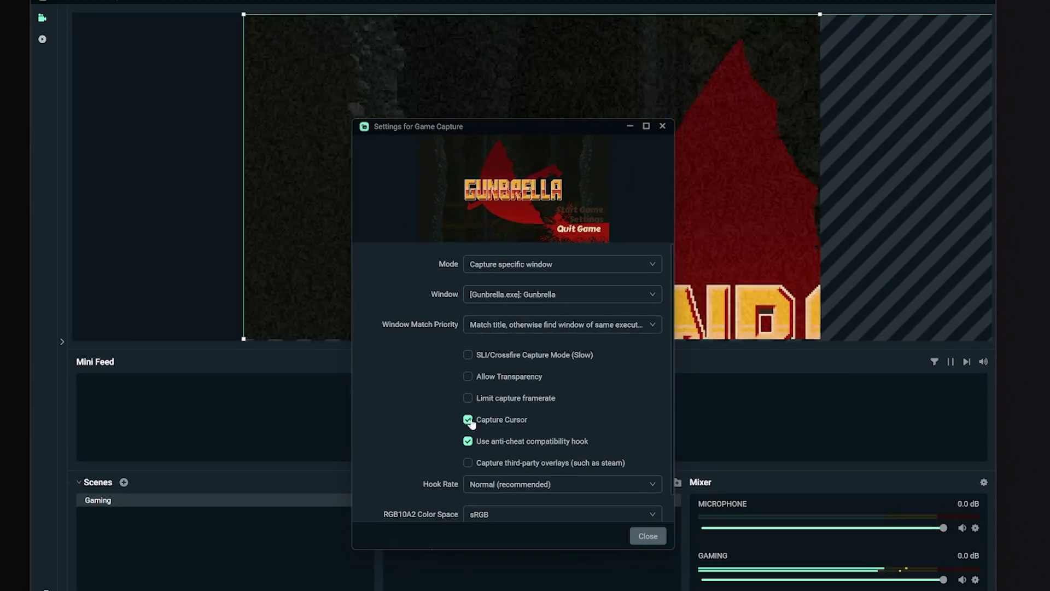
{"action": "left_click", "coordinate": [648, 535]}
{"action": "right_click", "coordinate": [428, 222]}
{"action": "left_click", "coordinate": [472, 401]}
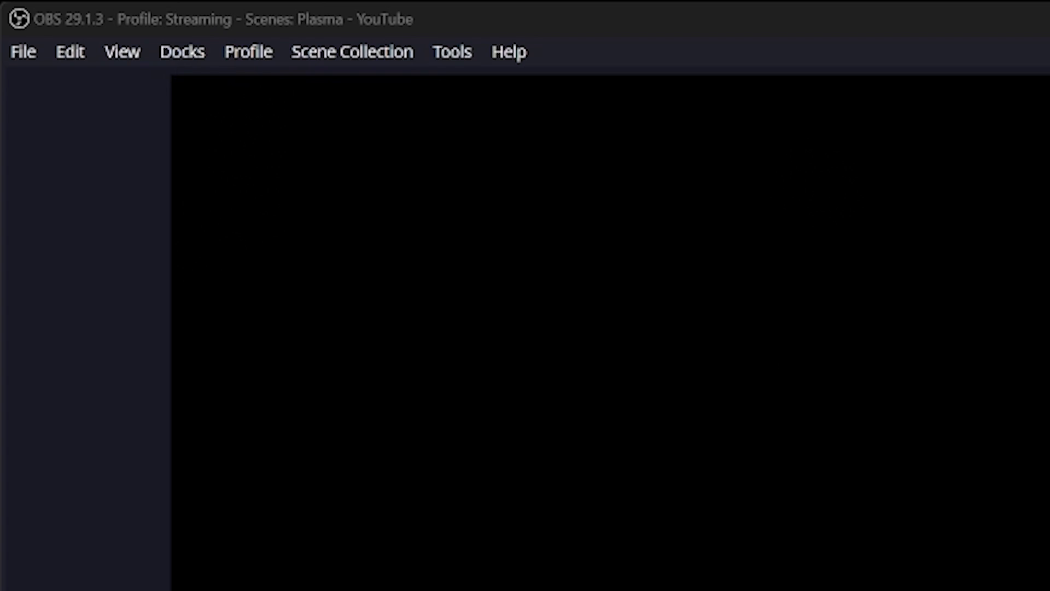
Open View > Stats to check frames skipped due to encoding lag
{"action": "left_click", "coordinate": [122, 52]}
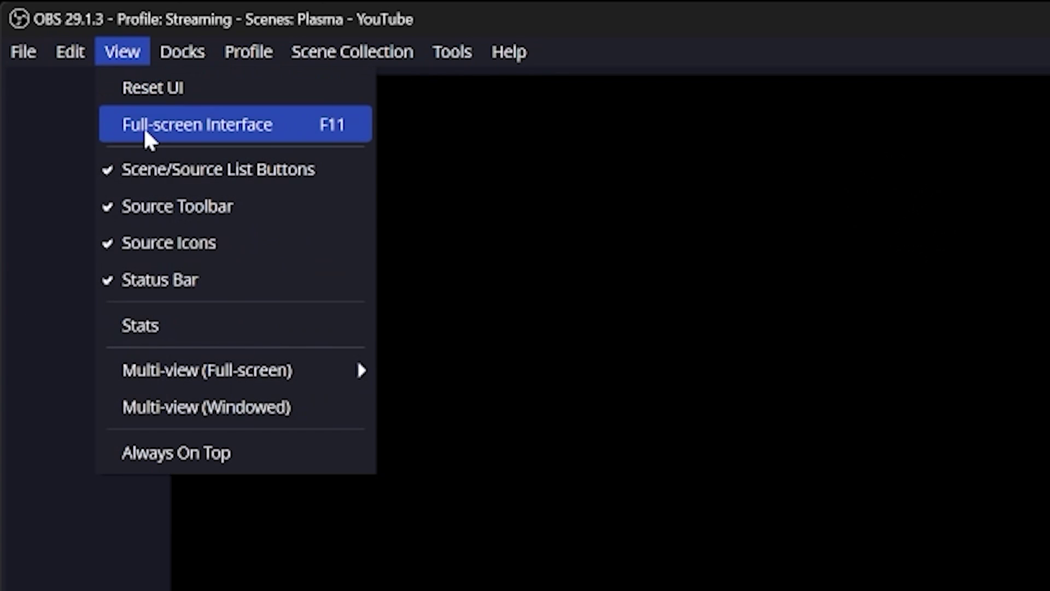
{"action": "left_click", "coordinate": [140, 326]}
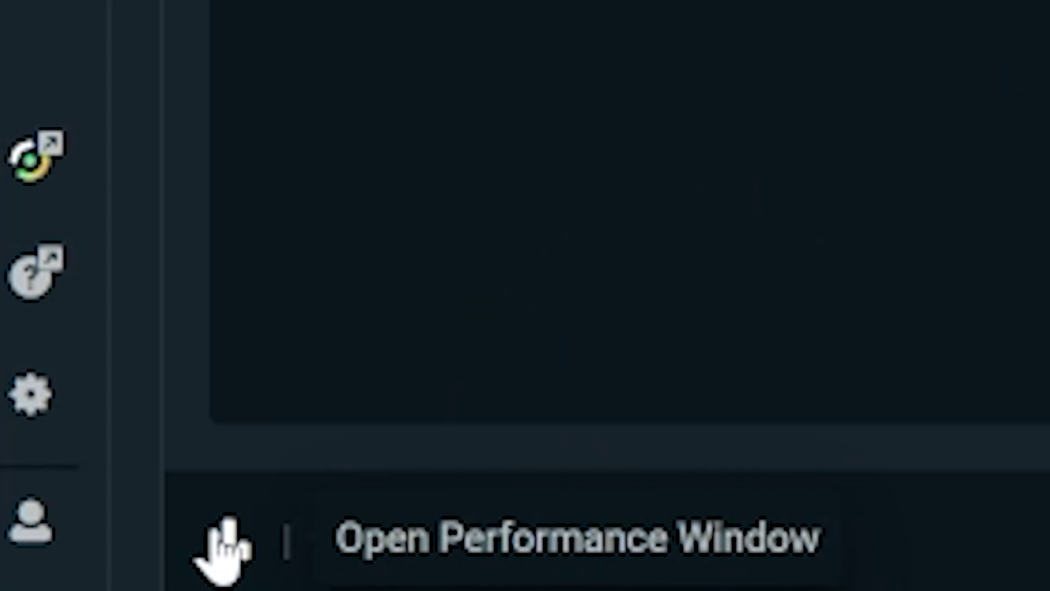
Open the Performance window from the button at the bottom of Streamlabs Desktop
{"action": "left_click", "coordinate": [228, 523]}
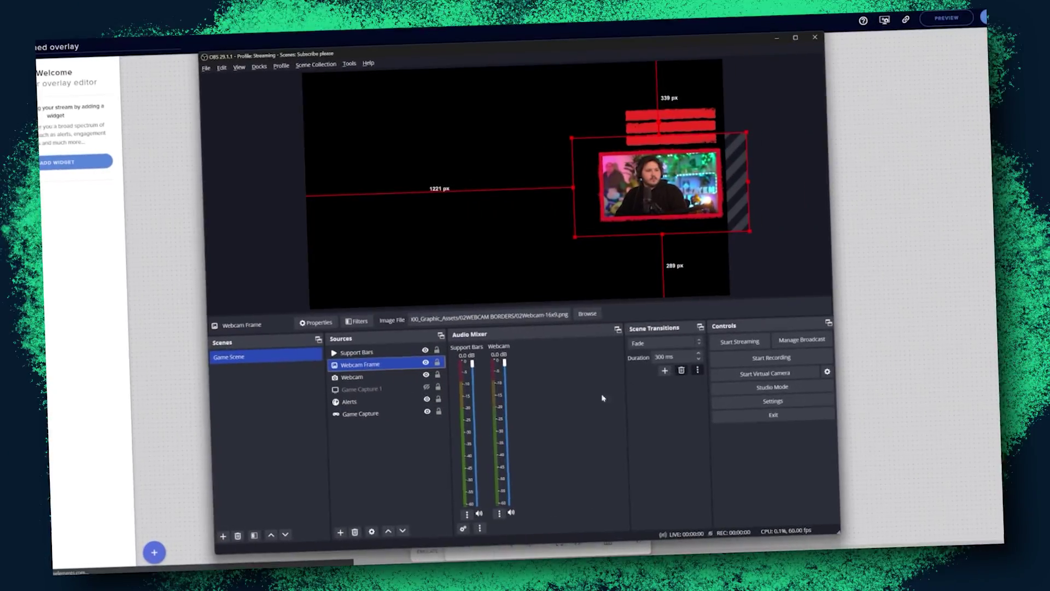
Open the OBS Settings window on the General page
{"action": "left_click", "coordinate": [772, 401]}
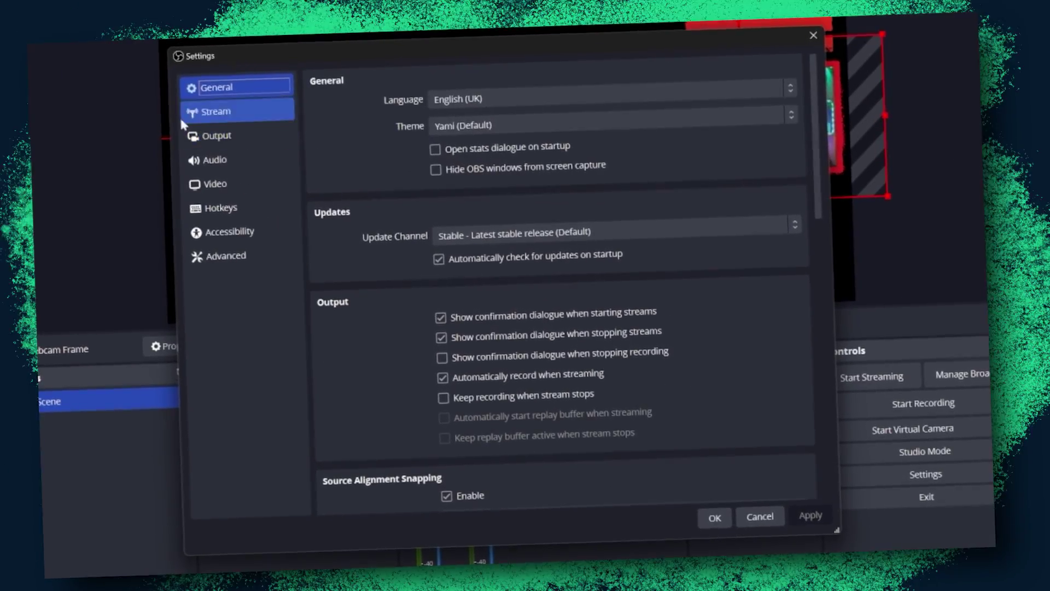
{"action": "left_click", "coordinate": [216, 135]}
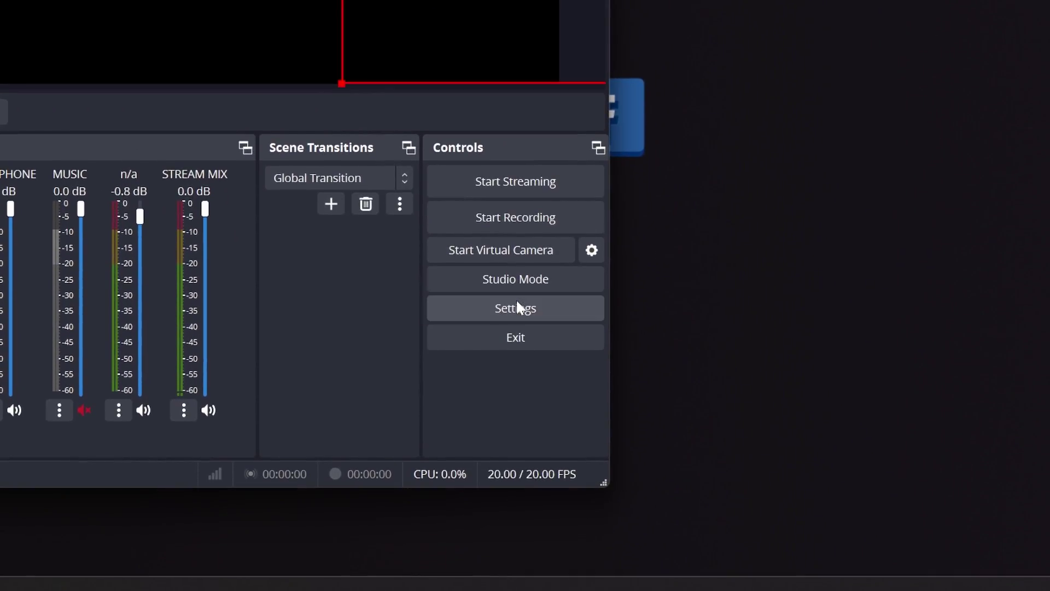
{"action": "left_click", "coordinate": [517, 304]}
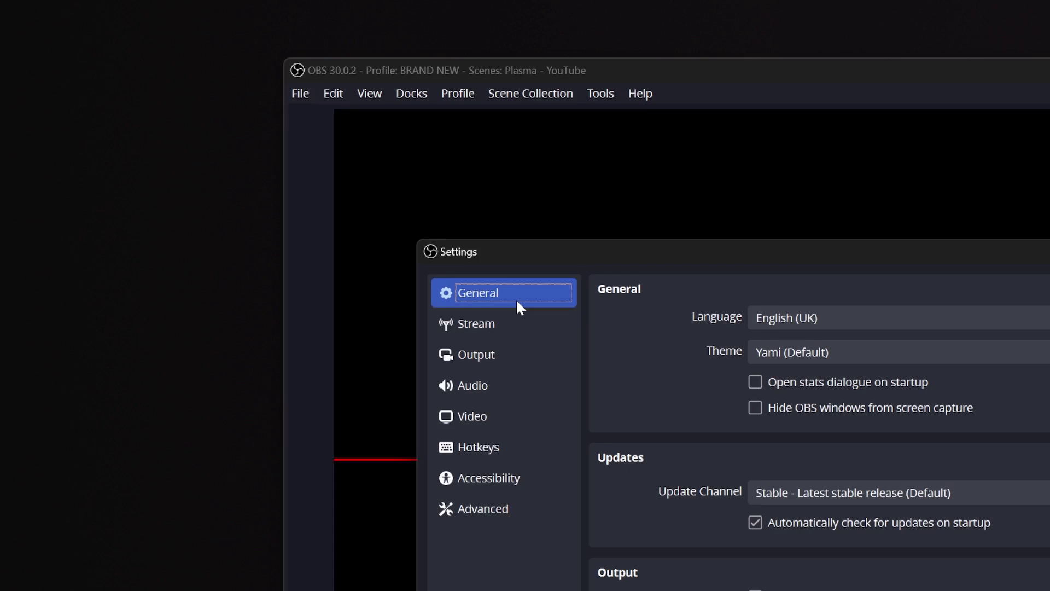
On the Video page, browse the output resolutions, leaving the output at 1920x1080
{"action": "left_click", "coordinate": [471, 416]}
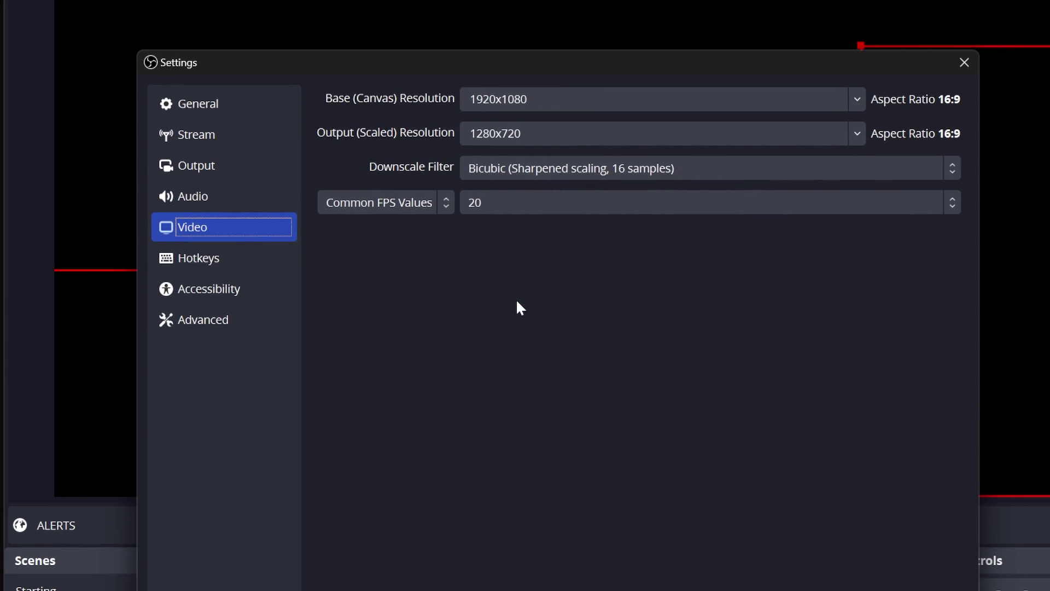
{"action": "left_click", "coordinate": [857, 133]}
{"action": "left_click", "coordinate": [776, 157]}
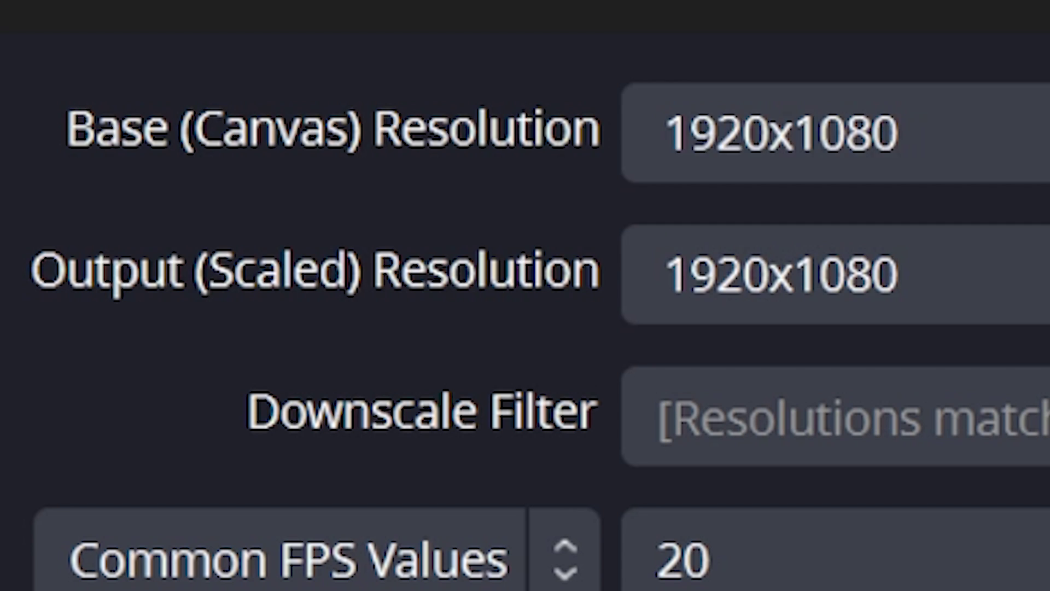
{"action": "key", "text": "alt+Down"}
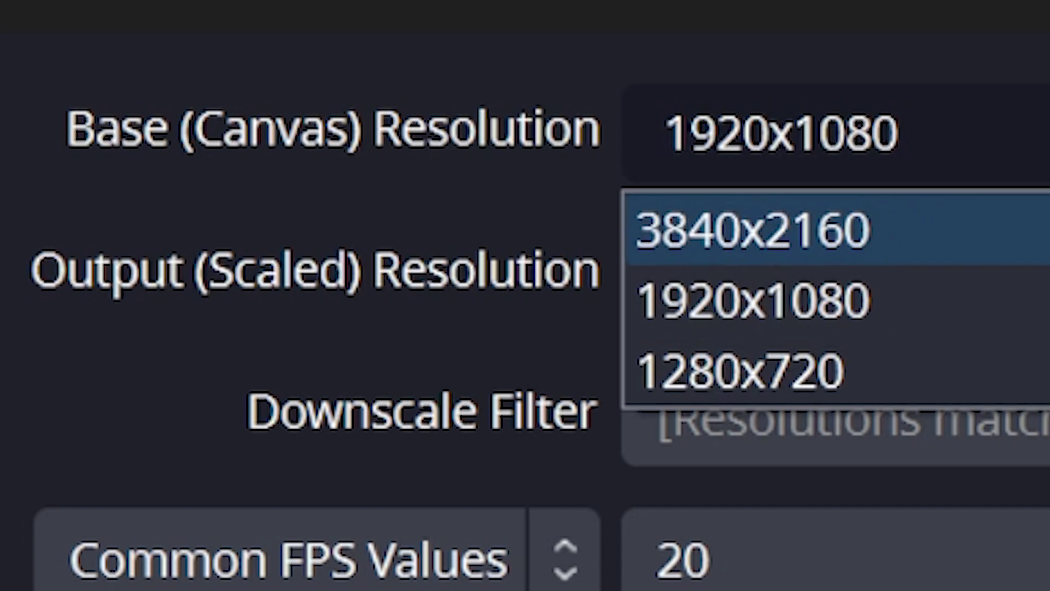
{"action": "key", "text": "Down"}
{"action": "key", "text": "Down"}
{"action": "key", "text": "Up"}
{"action": "key", "text": "Up"}
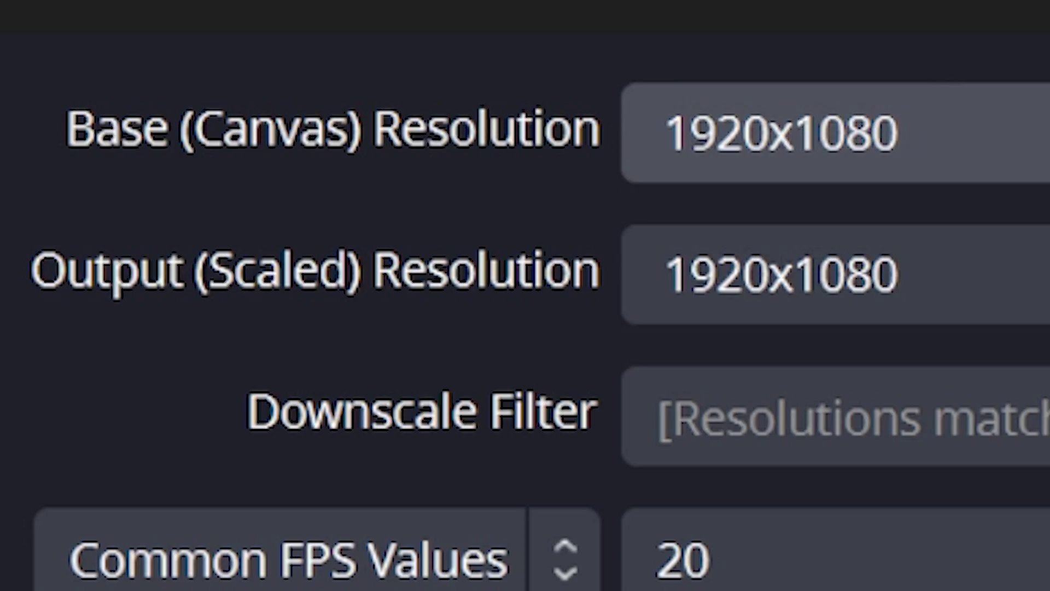
{"action": "key", "text": "alt+Down"}
{"action": "key", "text": "Down"}
{"action": "key", "text": "Down"}
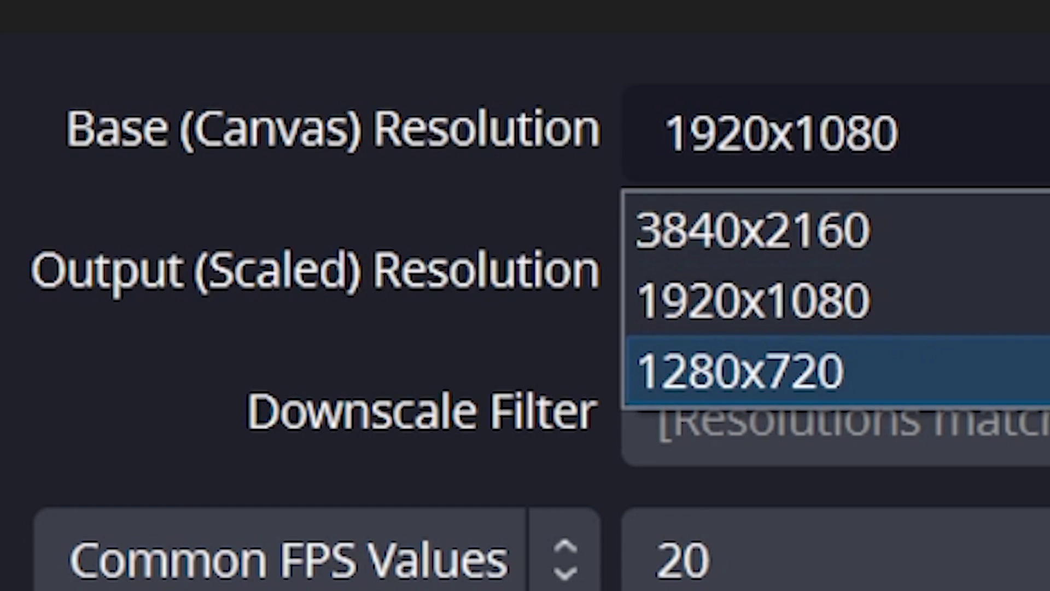
{"action": "key", "text": "Up"}
{"action": "key", "text": "Up"}
{"action": "key", "text": "Down"}
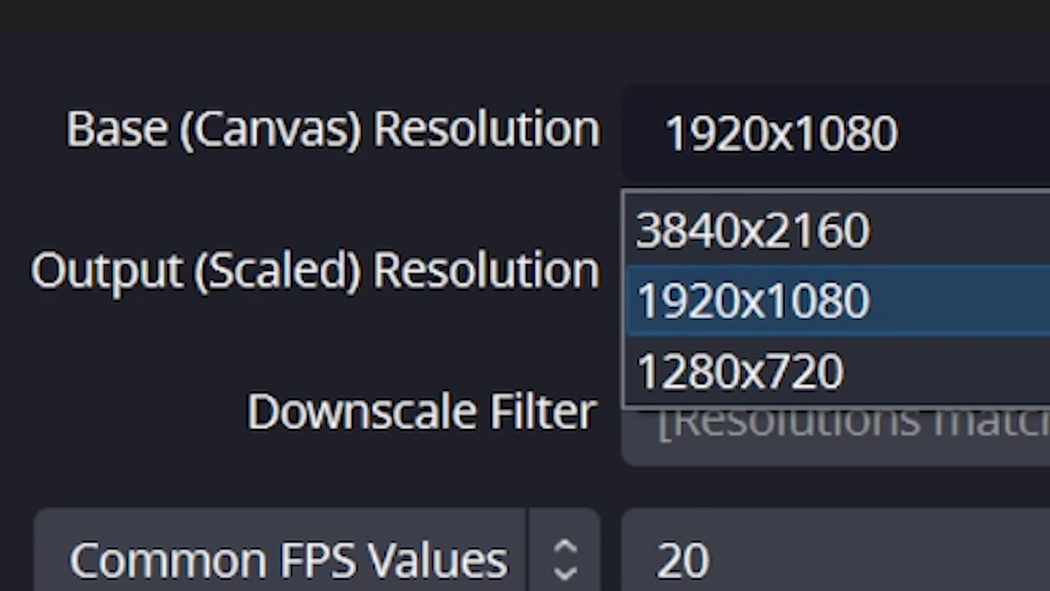
{"action": "key", "text": "Down"}
{"action": "key", "text": "Escape"}
Keep the base canvas at 1920x1080 and set the output resolution to 1280x720
{"action": "left_click", "coordinate": [897, 131]}
{"action": "left_click", "coordinate": [900, 274]}
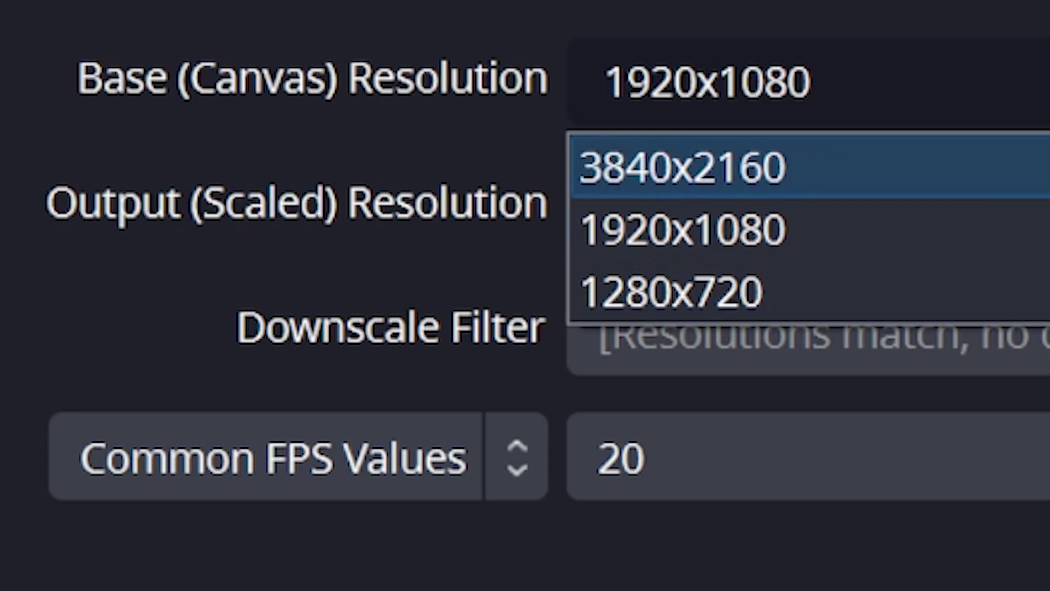
{"action": "key", "text": "Down"}
{"action": "key", "text": "Down"}
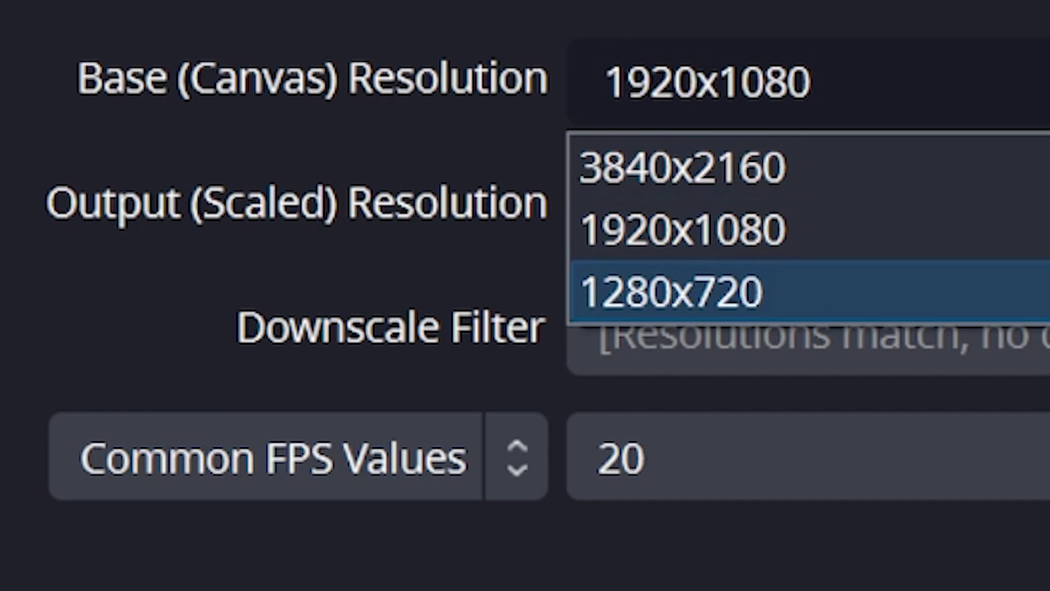
{"action": "key", "text": "Up"}
{"action": "key", "text": "Return"}
{"action": "key", "text": "alt+Down"}
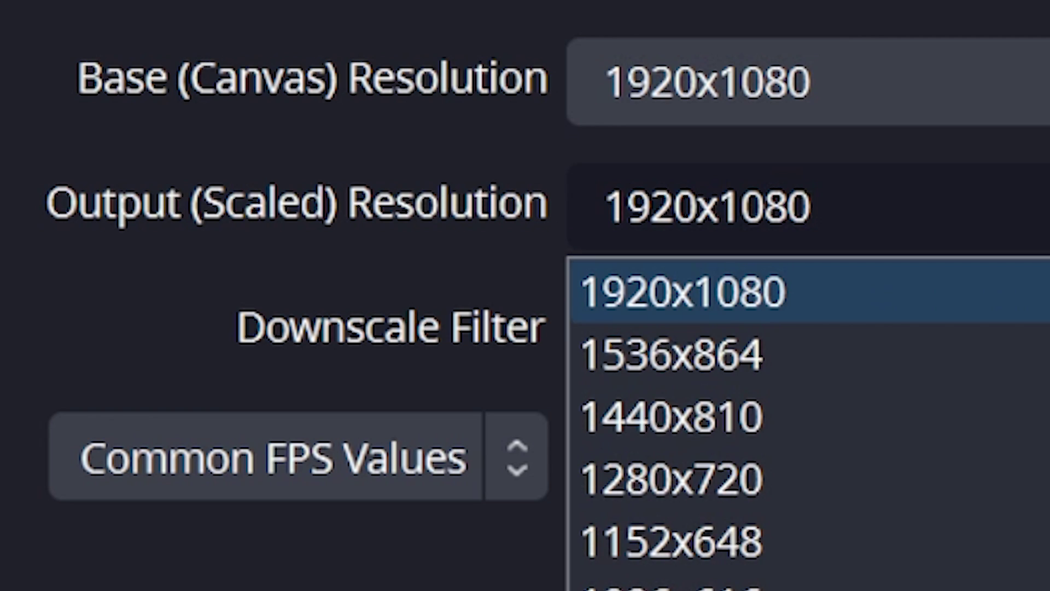
{"action": "key", "text": "Down"}
{"action": "left_click", "coordinate": [827, 491]}
Recheck the base canvas list, leaving it at 1920x1080, and reopen the output list
{"action": "key", "text": "shift+Tab"}
{"action": "key", "text": "alt+Down"}
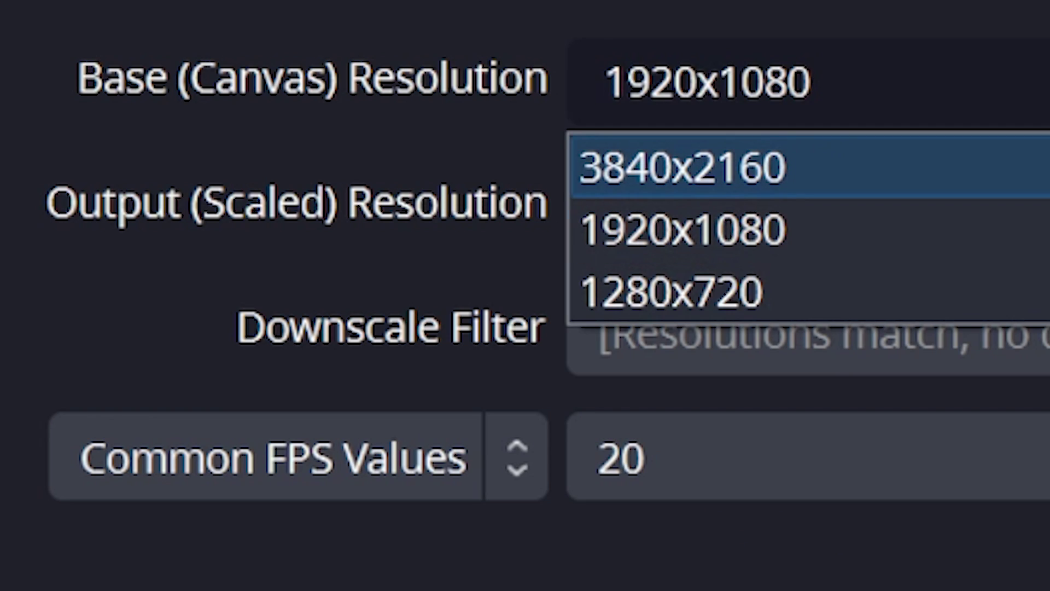
{"action": "key", "text": "Down"}
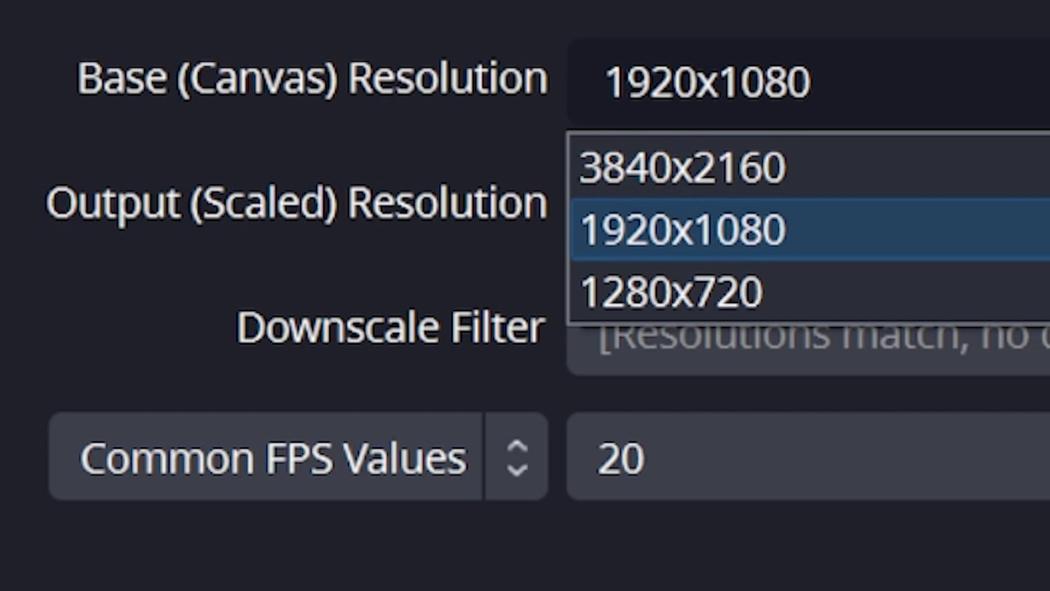
{"action": "key", "text": "Down"}
{"action": "key", "text": "Escape"}
{"action": "key", "text": "Tab"}
{"action": "key", "text": "alt+Down"}
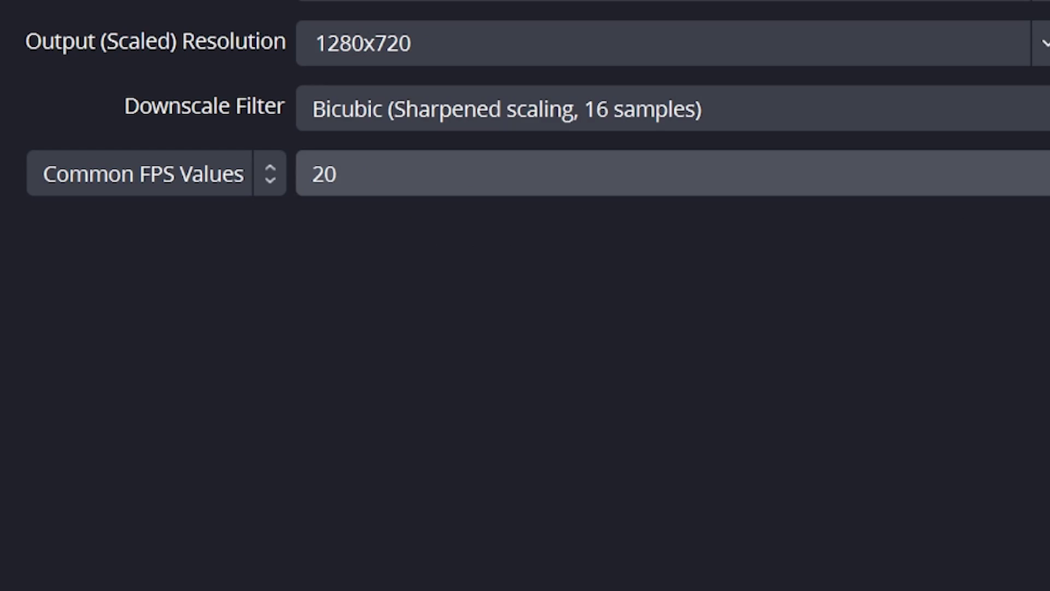
Set the frame rate to 60 FPS after briefly choosing 30
{"action": "left_click", "coordinate": [1045, 174]}
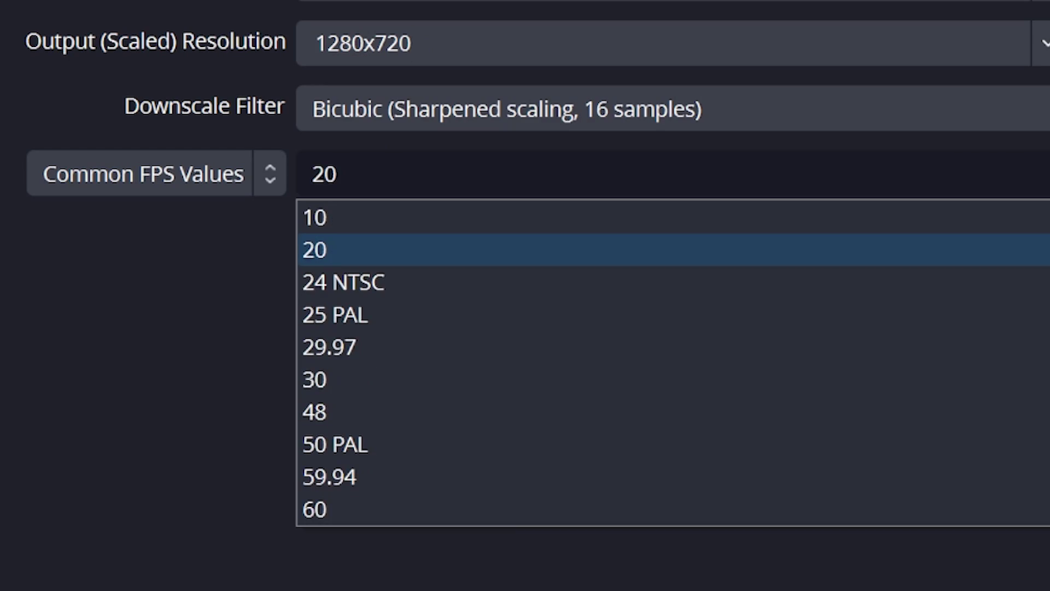
{"action": "left_click", "coordinate": [541, 377]}
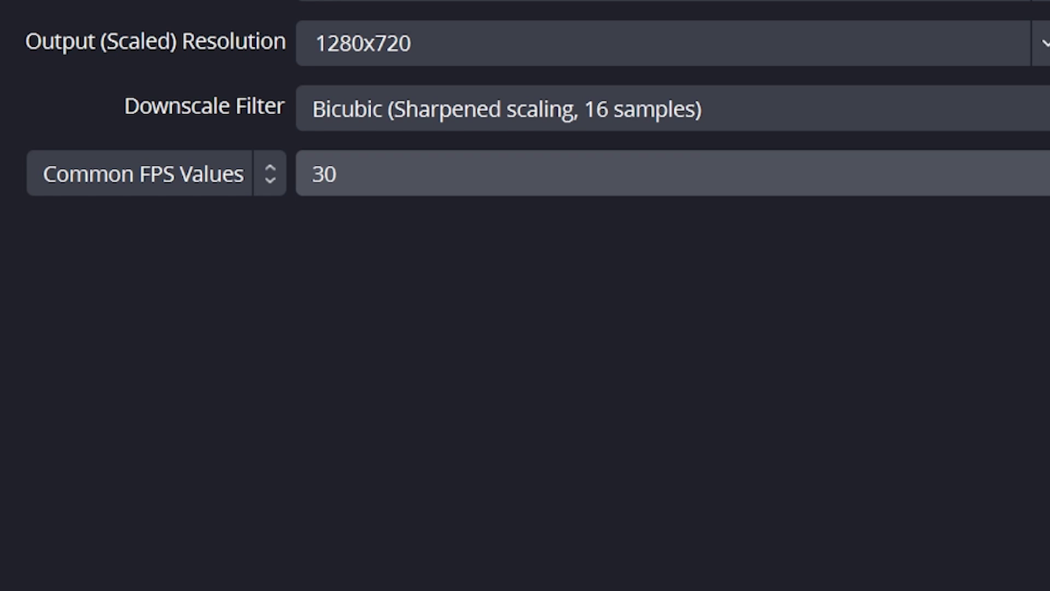
{"action": "left_click", "coordinate": [892, 180]}
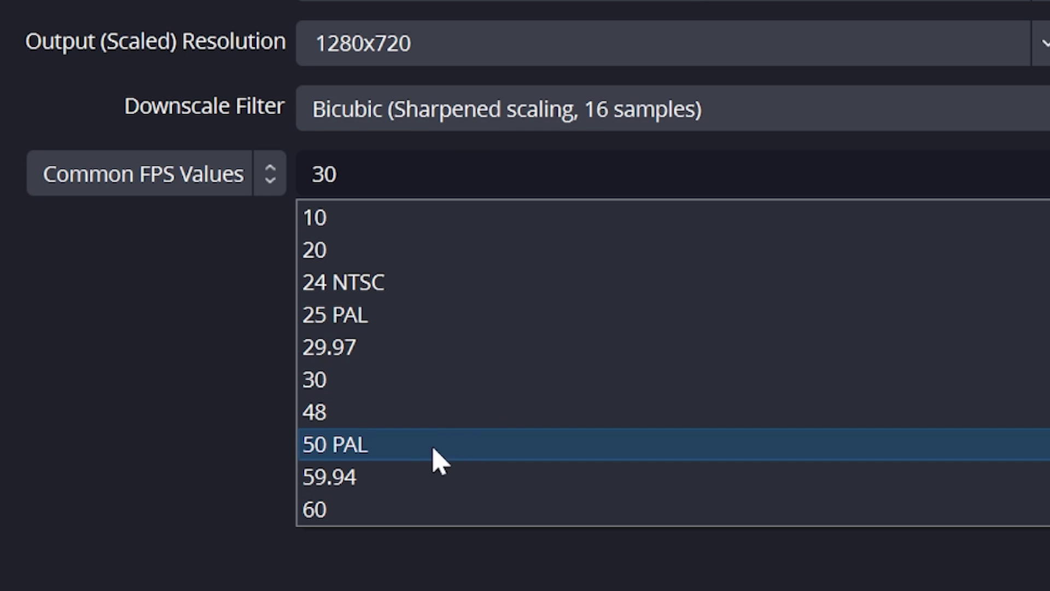
{"action": "left_click", "coordinate": [435, 511]}
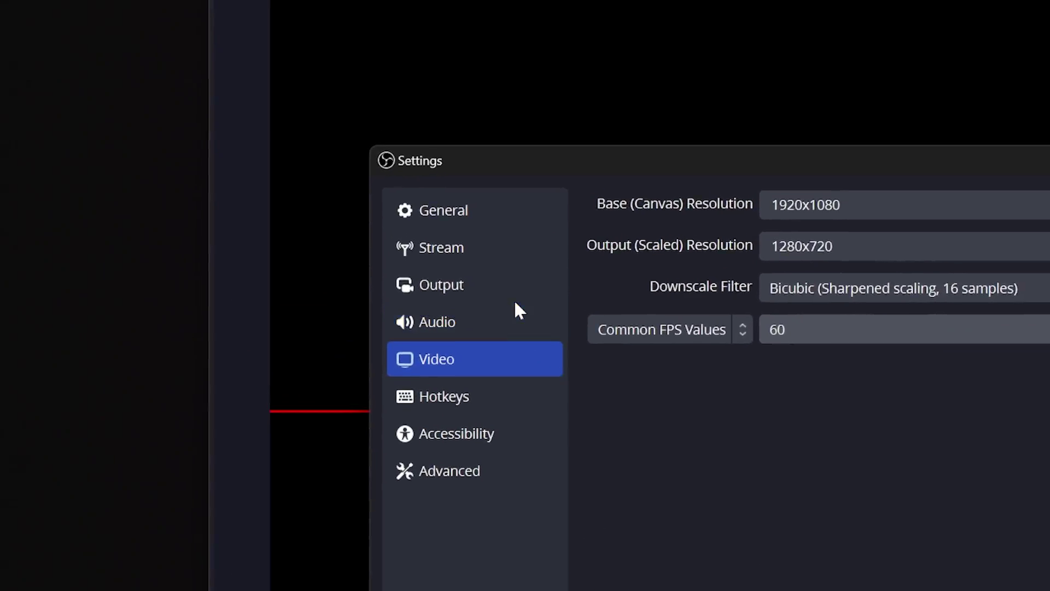
{"action": "key", "text": "Up"}
{"action": "key", "text": "Up"}
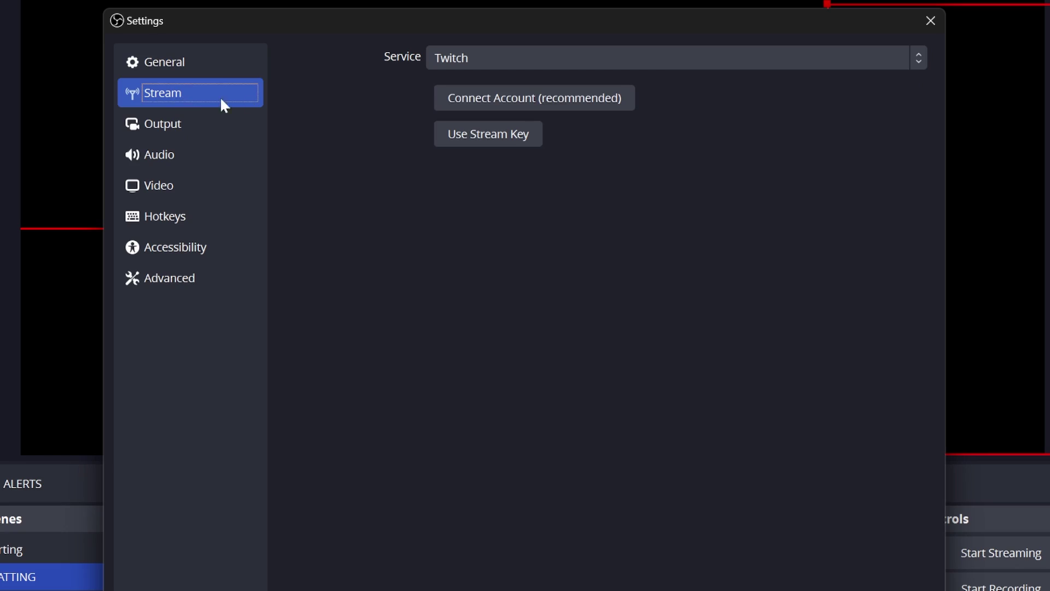
Switch the service to YouTube - RTMPS and edit the video bitrate to 6000 Kbps
{"action": "left_click", "coordinate": [518, 64]}
{"action": "left_click", "coordinate": [472, 115]}
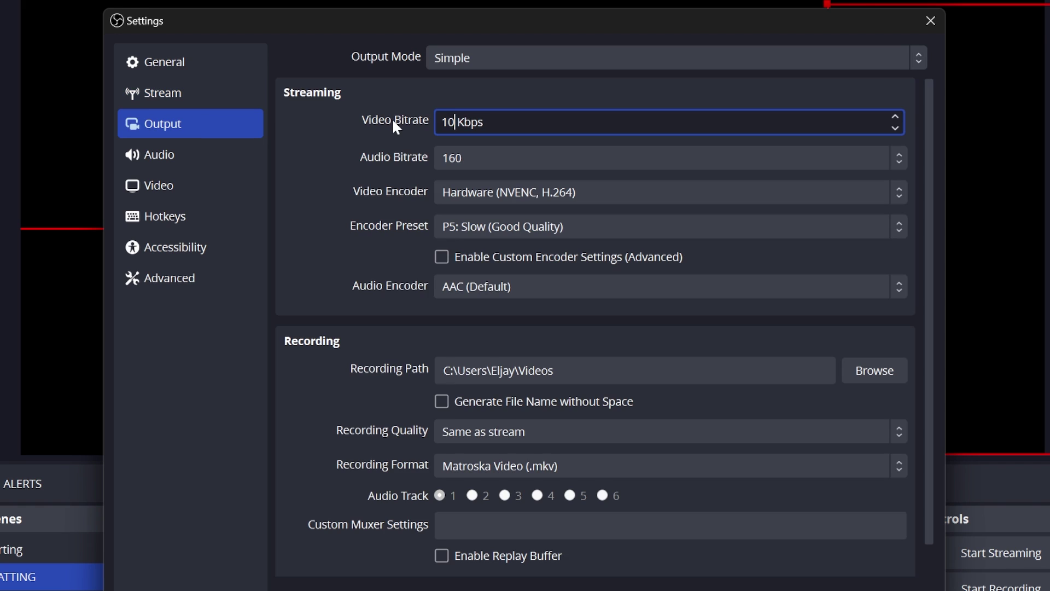
{"action": "type", "text": "0000 Kbps"}
{"action": "key", "text": "BackSpace"}
{"action": "key", "text": "BackSpace"}
{"action": "key", "text": "BackSpace"}
{"action": "key", "text": "BackSpace"}
{"action": "type", "text": "2"}
{"action": "key", "text": "BackSpace"}
{"action": "key", "text": "BackSpace"}
{"action": "key", "text": "BackSpace"}
{"action": "key", "text": "BackSpace"}
{"action": "key", "text": "BackSpace"}
{"action": "type", "text": "7000"}
{"action": "key", "text": "BackSpace"}
{"action": "key", "text": "BackSpace"}
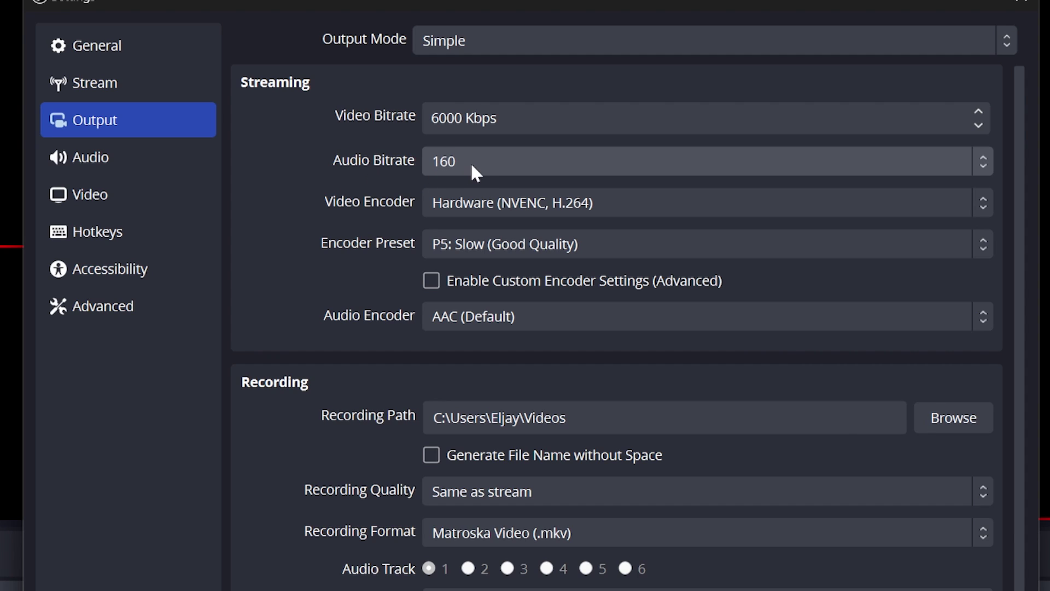
Compare the x264 and NVENC video encoder options, keeping Hardware (NVENC, H.264)
{"action": "left_click", "coordinate": [985, 203]}
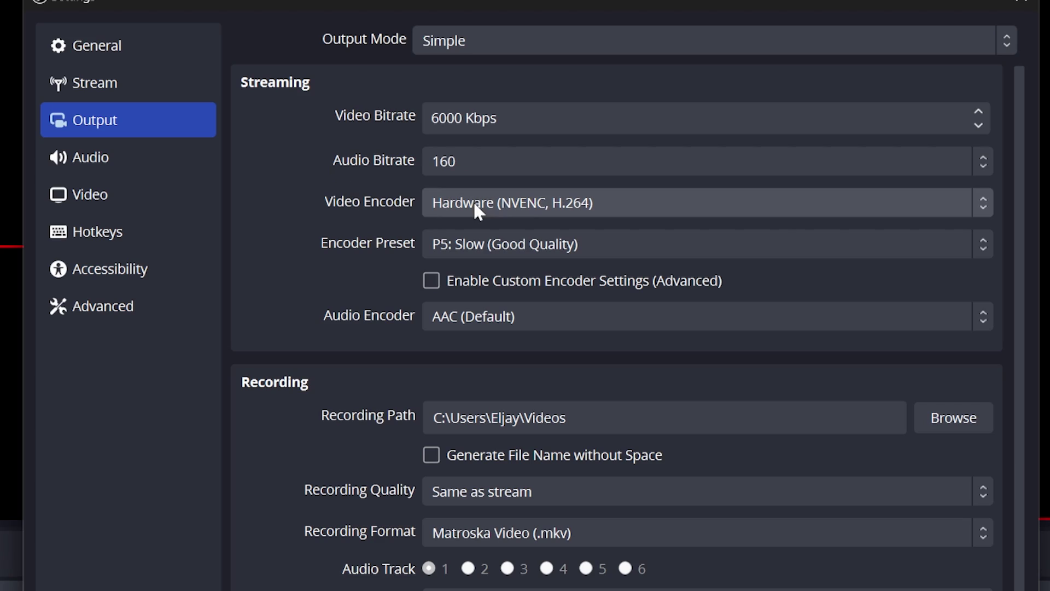
{"action": "left_click", "coordinate": [985, 203]}
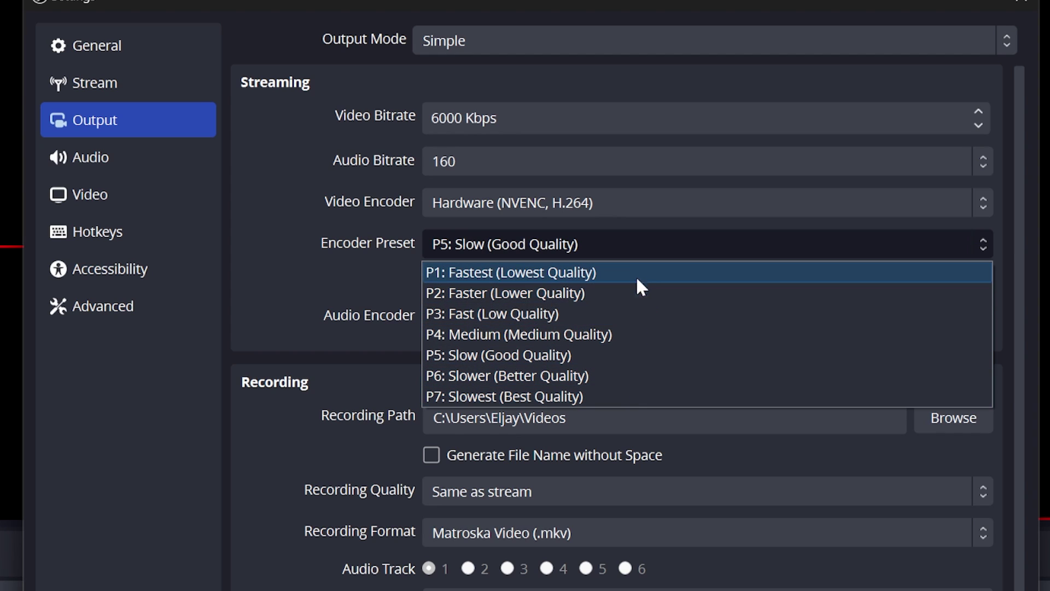
Choose P7: Slowest (Best Quality) as the encoder preset, then reopen the preset list
{"action": "left_click", "coordinate": [611, 400]}
{"action": "left_click", "coordinate": [623, 253]}
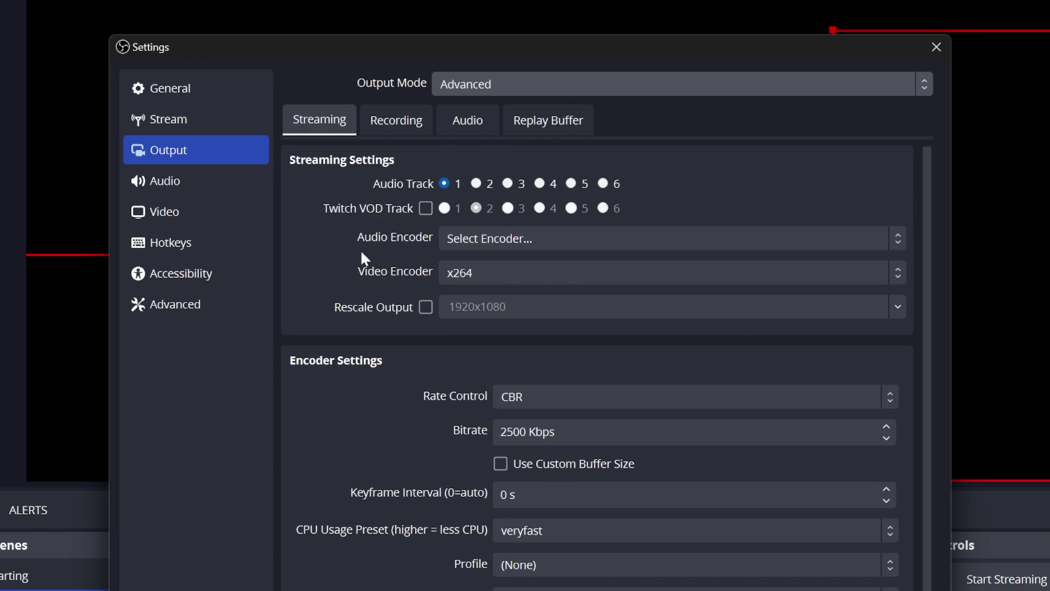
Set FFmpeg AAC audio, NVIDIA NVENC H.264 video, and a 6000 Kbps streaming bitrate
{"action": "left_click", "coordinate": [481, 242]}
{"action": "left_click", "coordinate": [484, 258]}
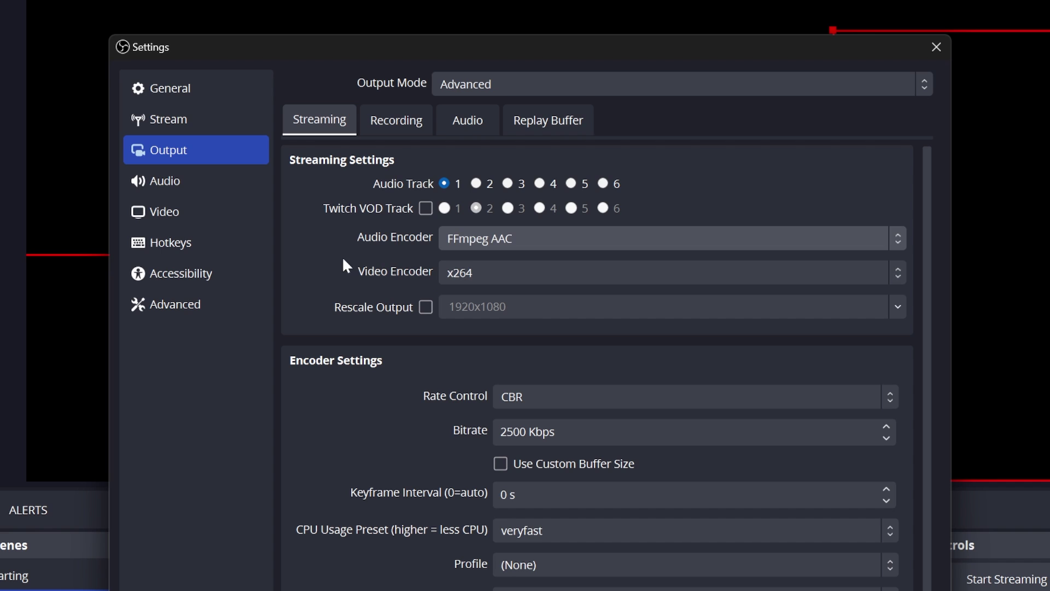
{"action": "left_click", "coordinate": [492, 277]}
{"action": "left_click", "coordinate": [500, 294]}
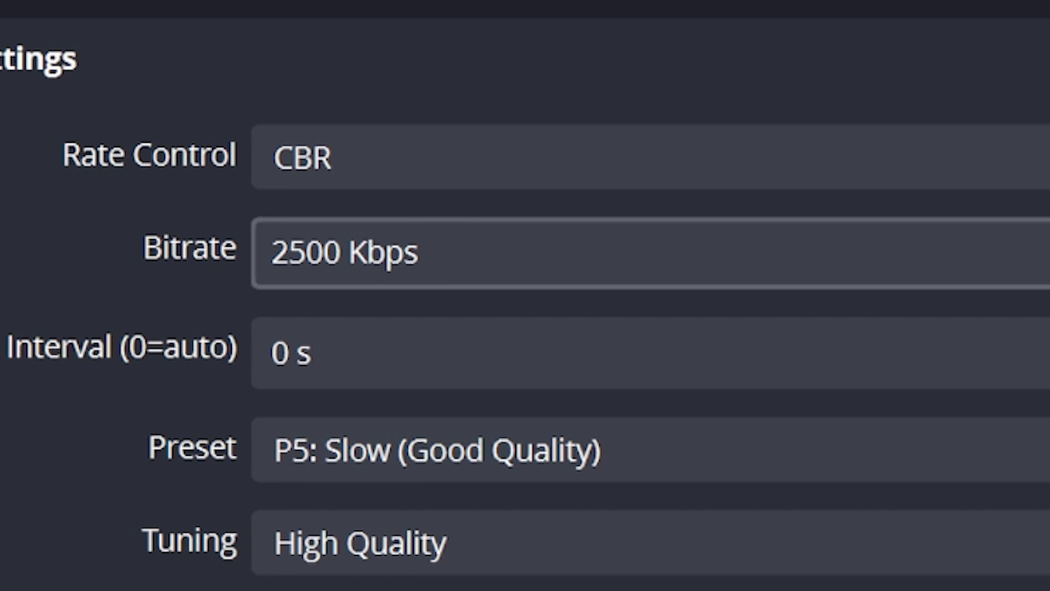
{"action": "left_click", "coordinate": [308, 253]}
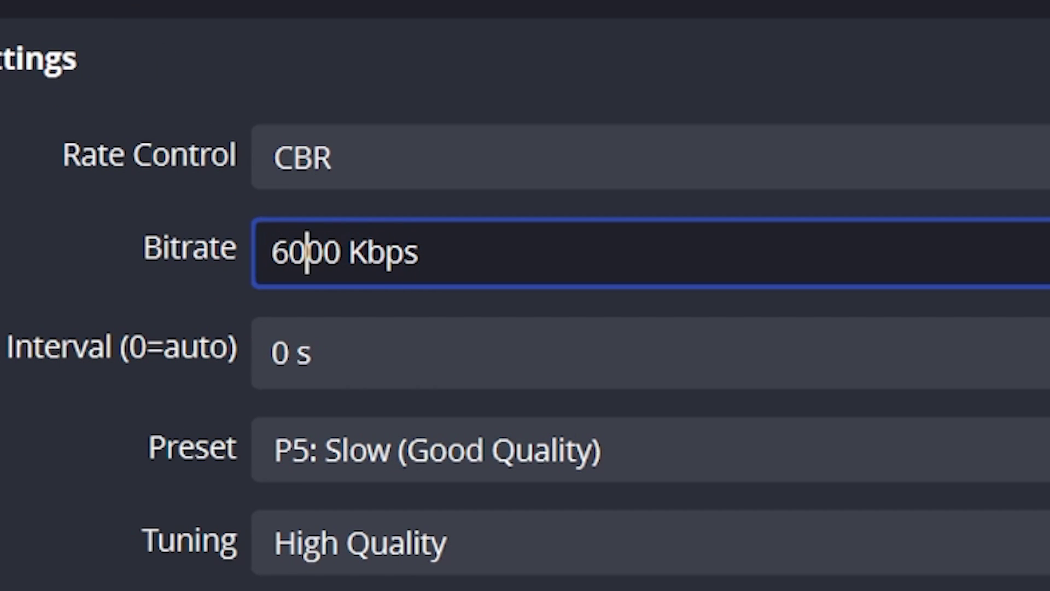
{"action": "left_click", "coordinate": [109, 358]}
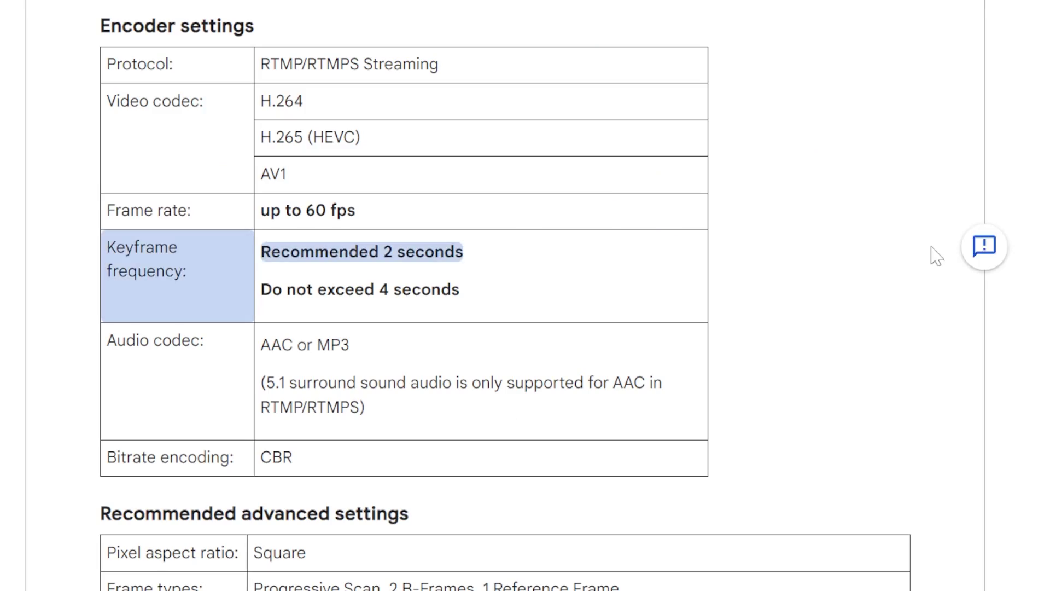
{"action": "scroll", "coordinate": [907, 157], "scroll_direction": "down", "scroll_amount": 6}
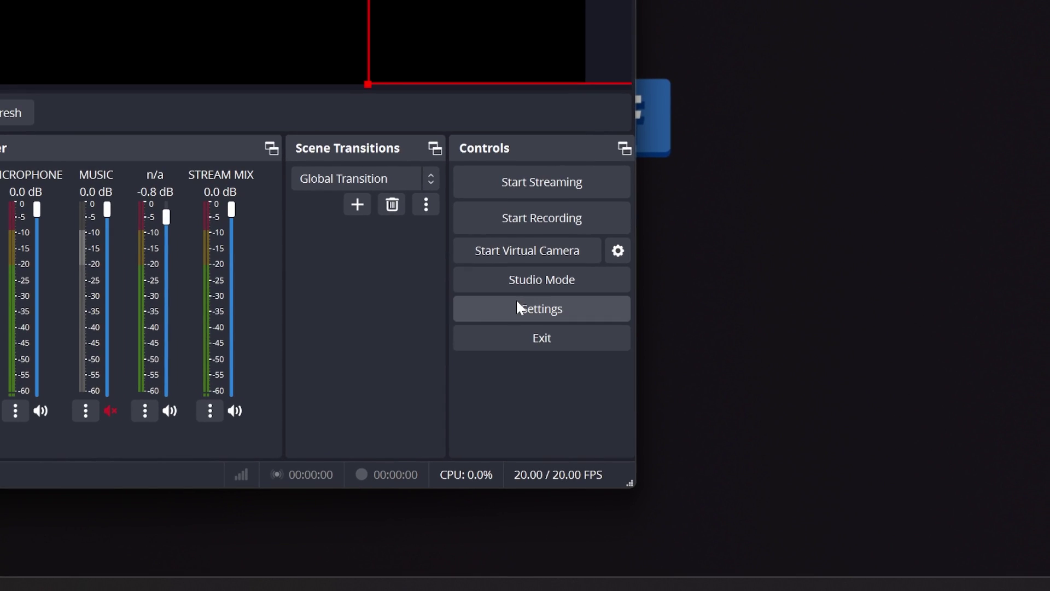
Review the Stream settings, then bring up the Stats window from the View menu
{"action": "left_click", "coordinate": [699, 371]}
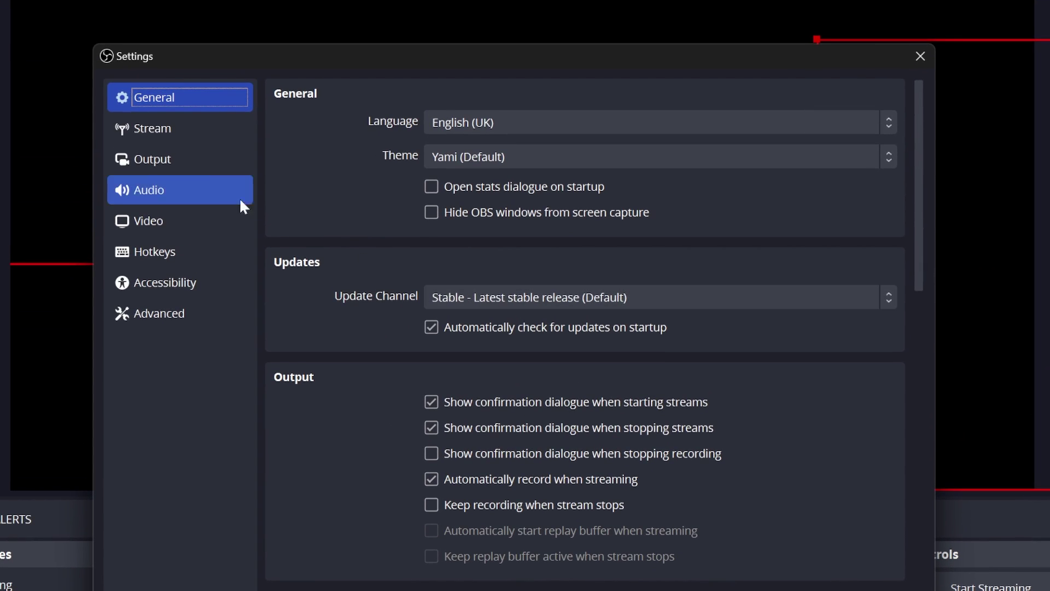
{"action": "left_click", "coordinate": [137, 129]}
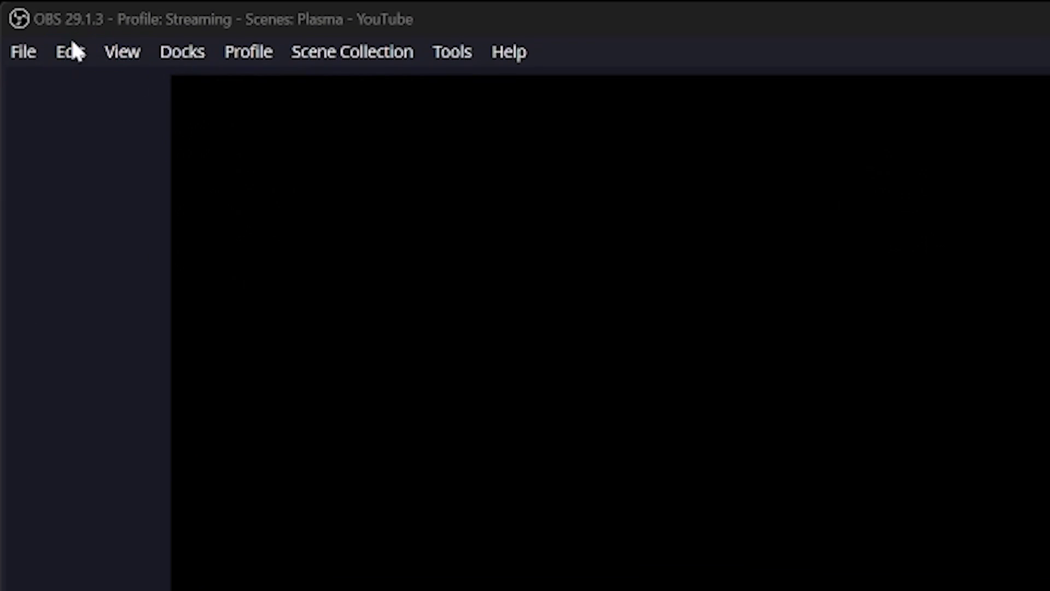
{"action": "left_click", "coordinate": [122, 51]}
{"action": "left_click", "coordinate": [141, 326]}
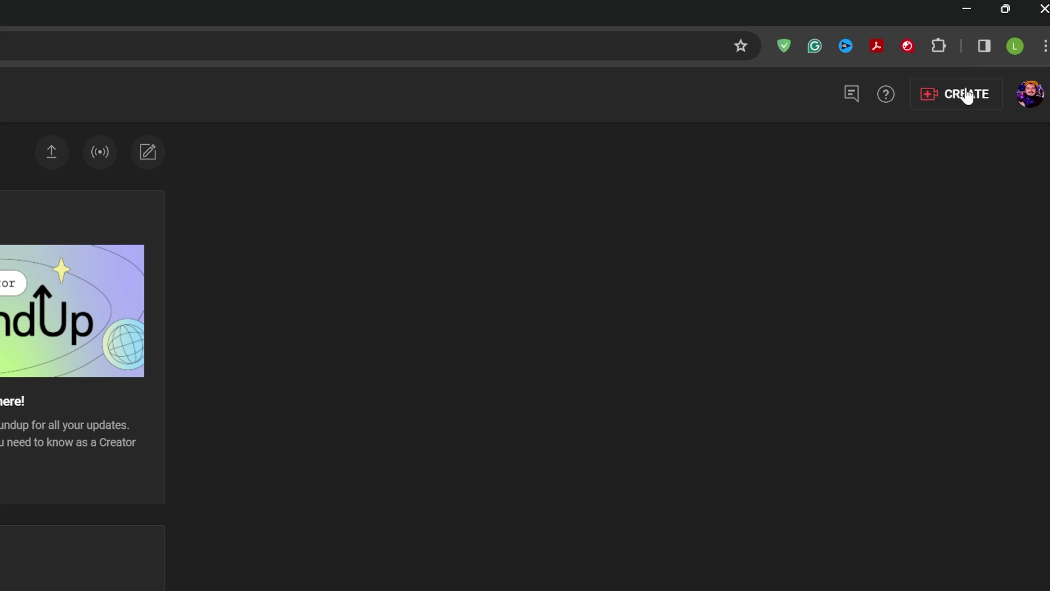
In YouTube Studio, start a new live stream via Create > Go live with fresh settings
{"action": "left_click", "coordinate": [963, 94]}
{"action": "left_click", "coordinate": [922, 157]}
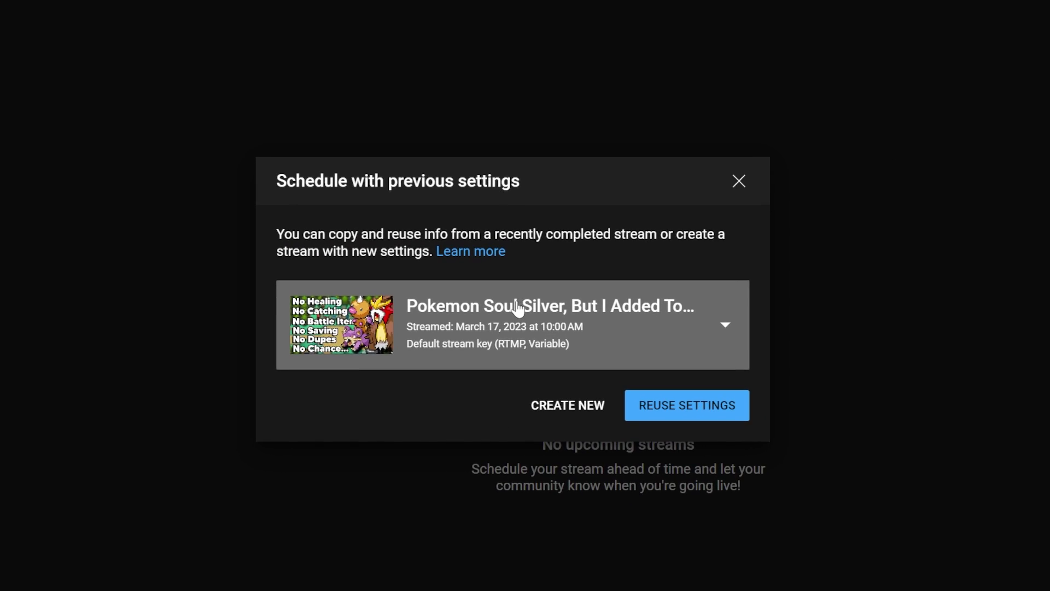
{"action": "left_click", "coordinate": [635, 408]}
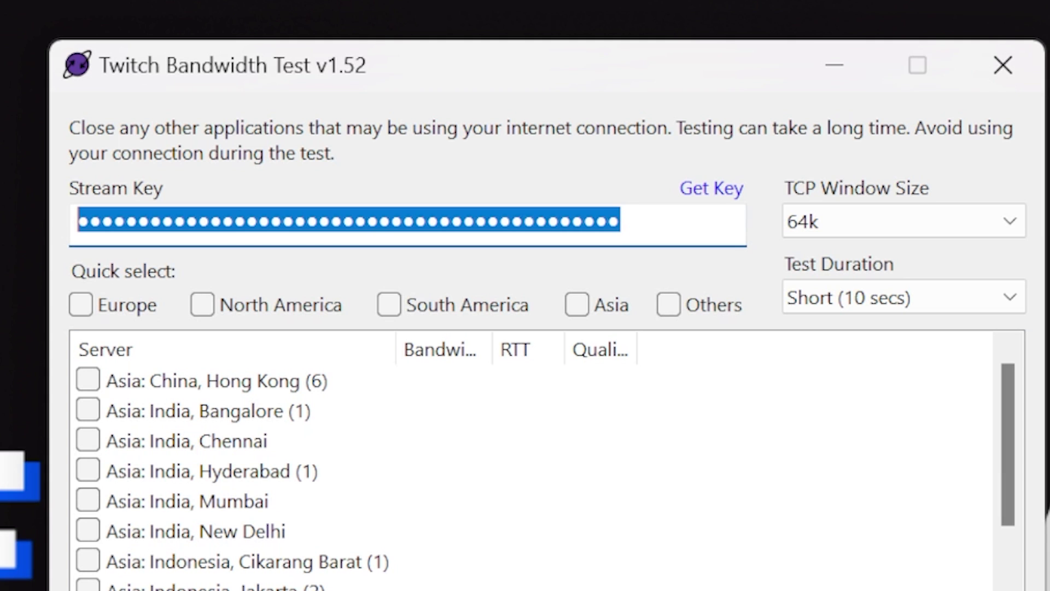
Paste the stream key and set the test duration to Medium (30 secs)
{"action": "key", "text": "ctrl+v"}
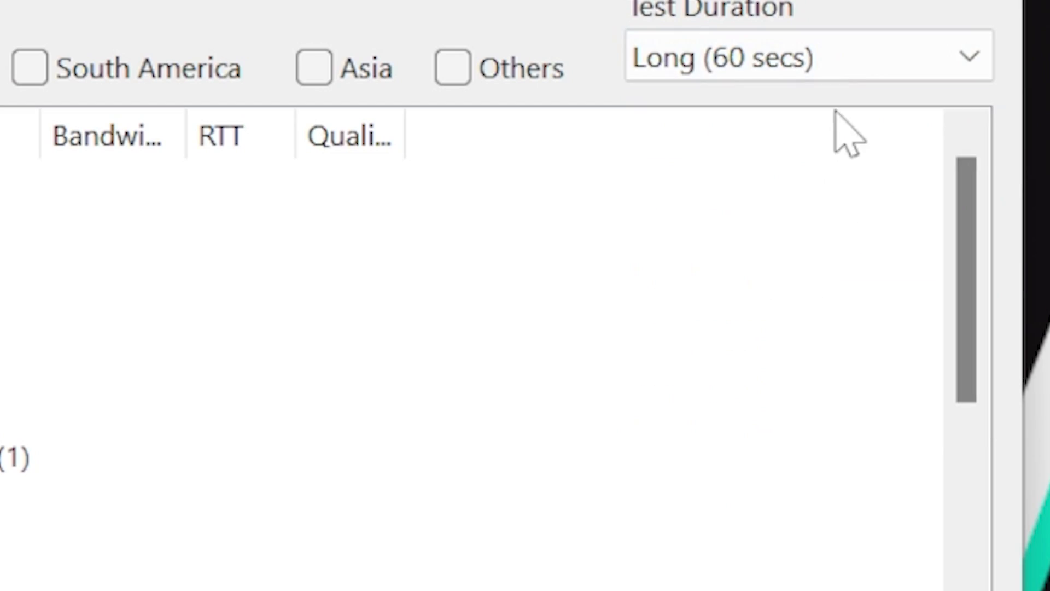
{"action": "left_click", "coordinate": [810, 61]}
{"action": "left_click", "coordinate": [752, 219]}
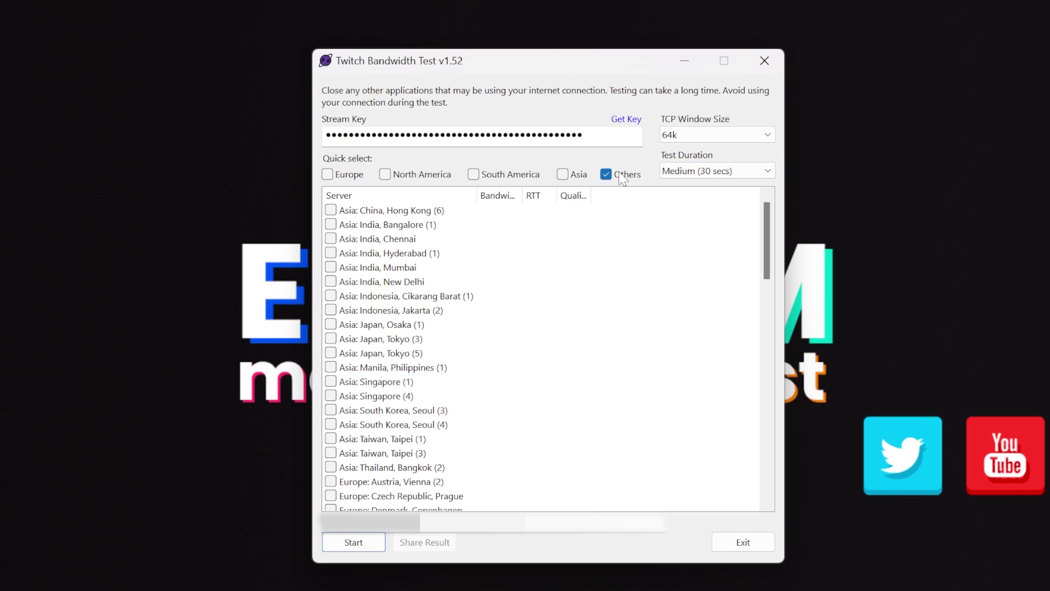
Untick Santiago, tick the two Sydney servers, and start the bandwidth test
{"action": "scroll", "coordinate": [472, 228], "scroll_direction": "down", "scroll_amount": 15}
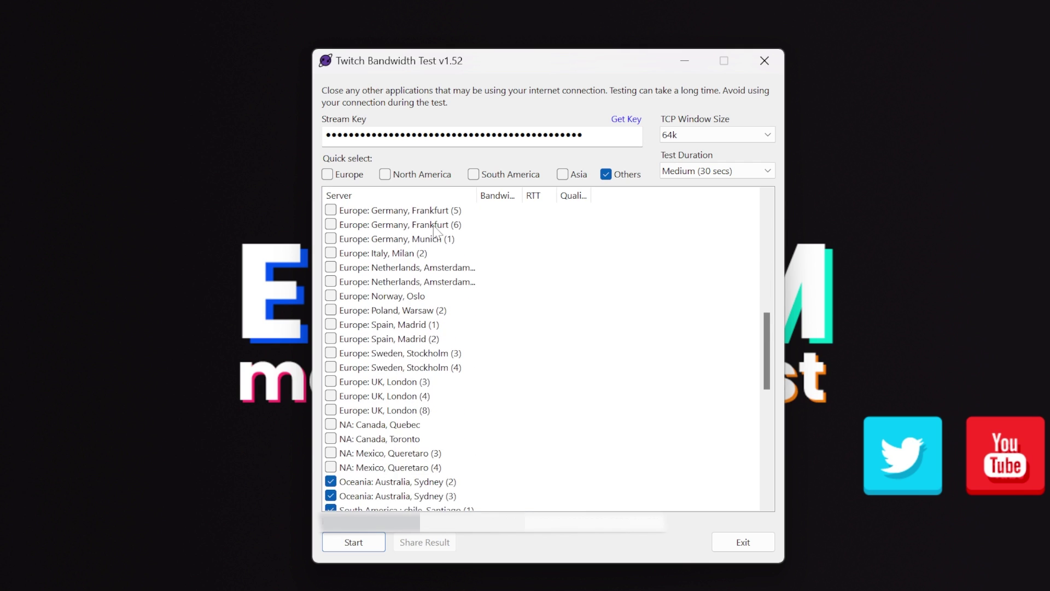
{"action": "left_click", "coordinate": [365, 340]}
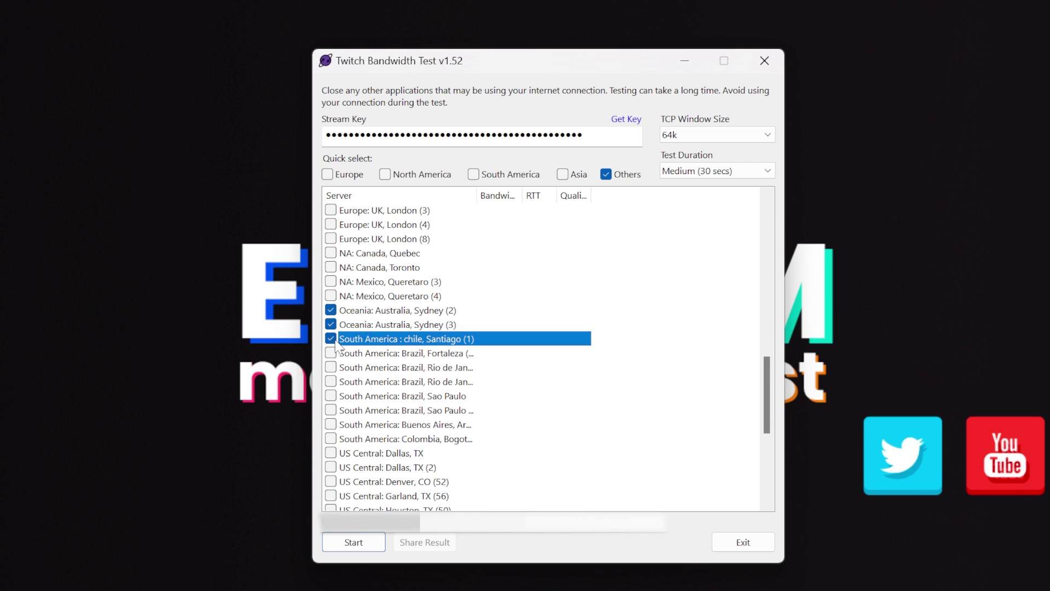
{"action": "left_click", "coordinate": [418, 325]}
{"action": "left_click", "coordinate": [431, 311]}
{"action": "left_click", "coordinate": [435, 323]}
{"action": "left_click", "coordinate": [433, 314]}
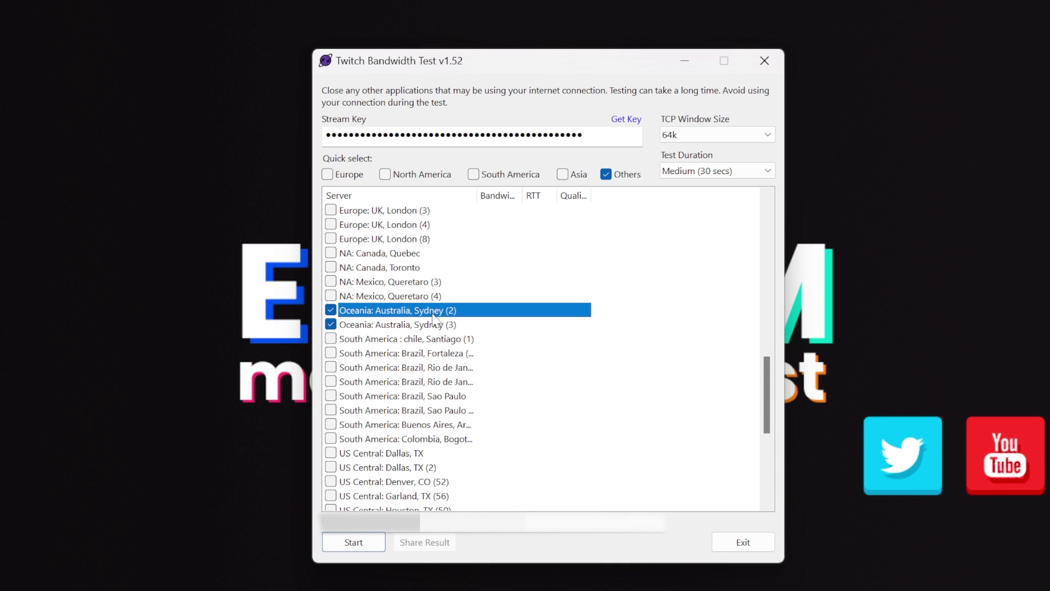
{"action": "left_click", "coordinate": [354, 543]}
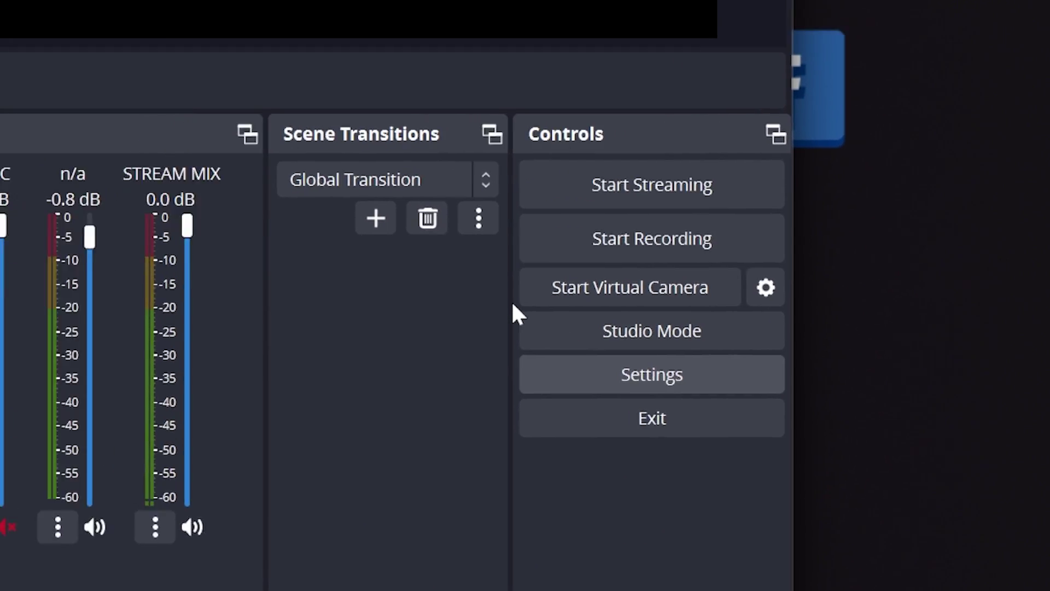
Select Oceania: Australia, Sydney (2) as the Twitch server in the Stream settings
{"action": "left_click", "coordinate": [516, 312]}
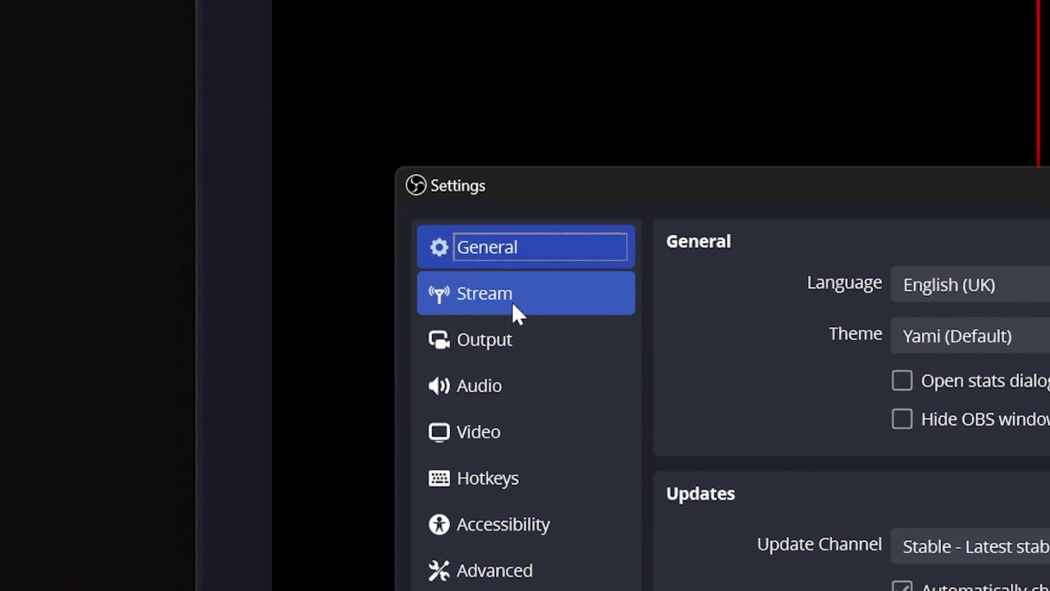
{"action": "left_click", "coordinate": [403, 147]}
{"action": "left_click", "coordinate": [814, 277]}
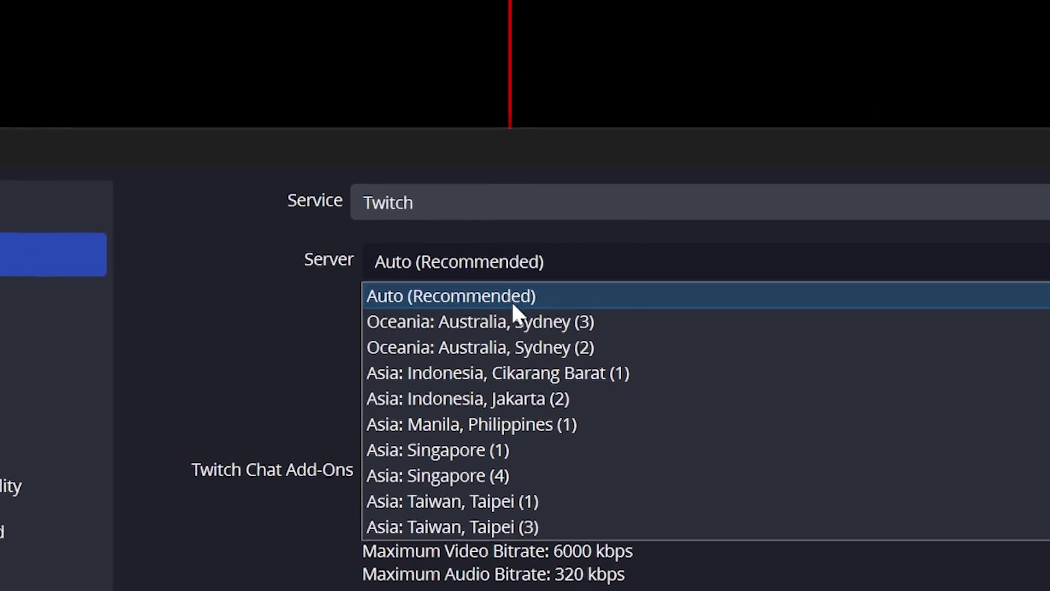
{"action": "left_click", "coordinate": [524, 381]}
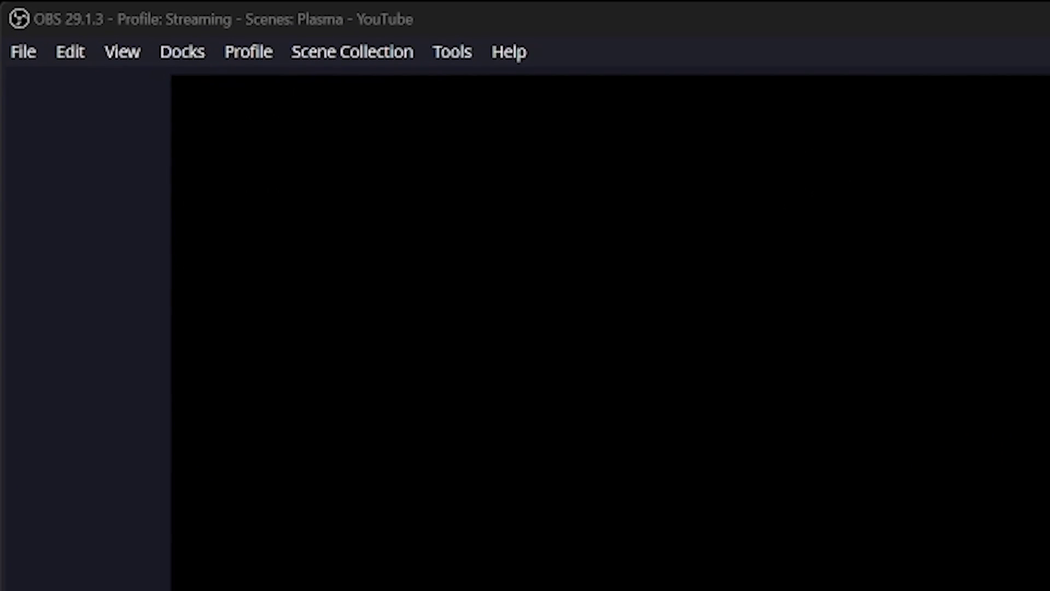
Open the Stats window, then scroll the Advanced settings down to the Network section
{"action": "left_click", "coordinate": [110, 53]}
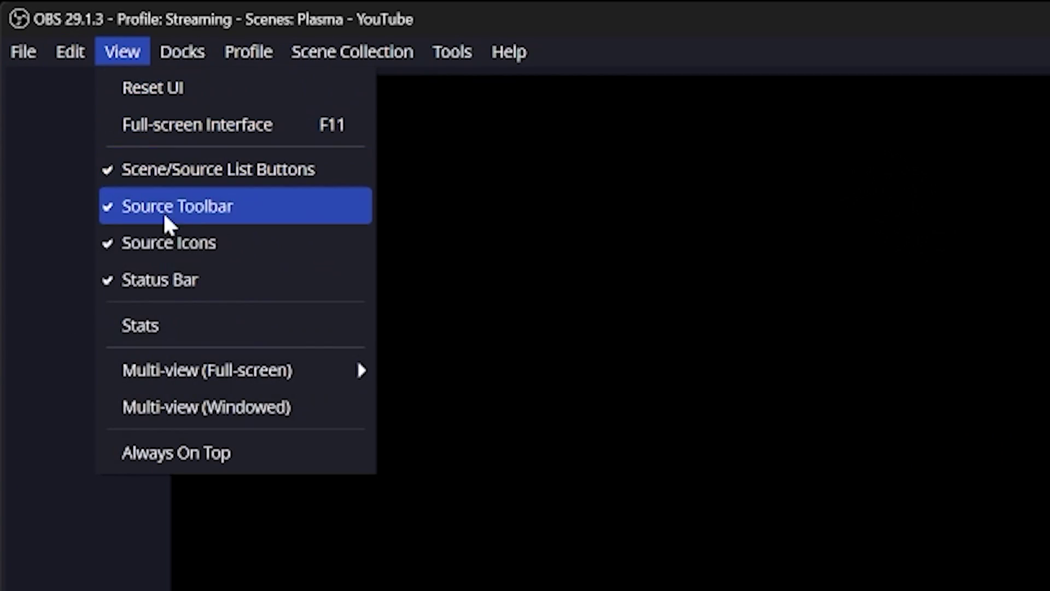
{"action": "left_click", "coordinate": [140, 323]}
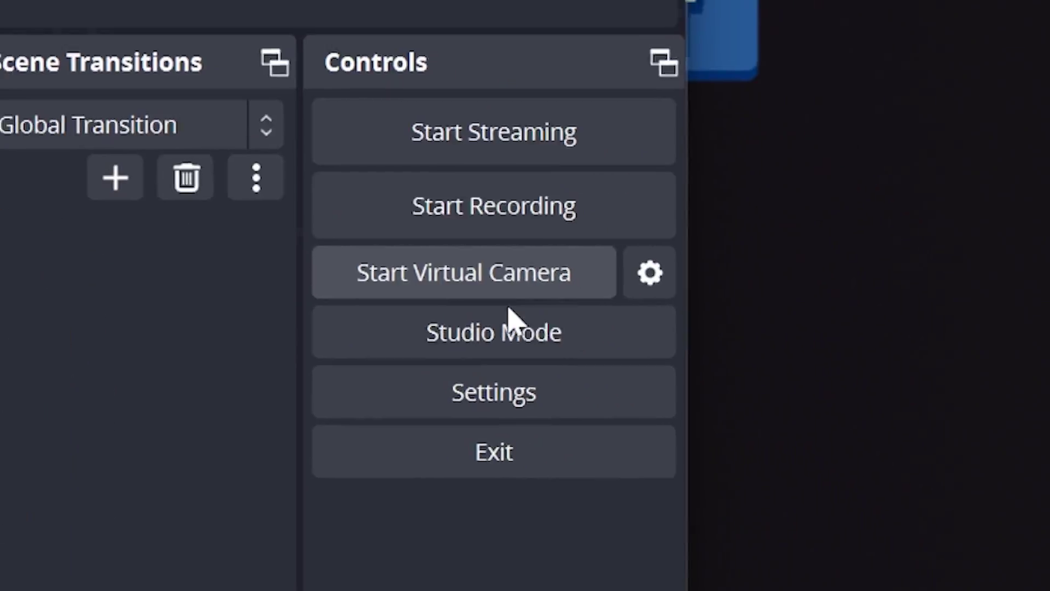
{"action": "left_click", "coordinate": [531, 394]}
{"action": "left_click", "coordinate": [486, 181]}
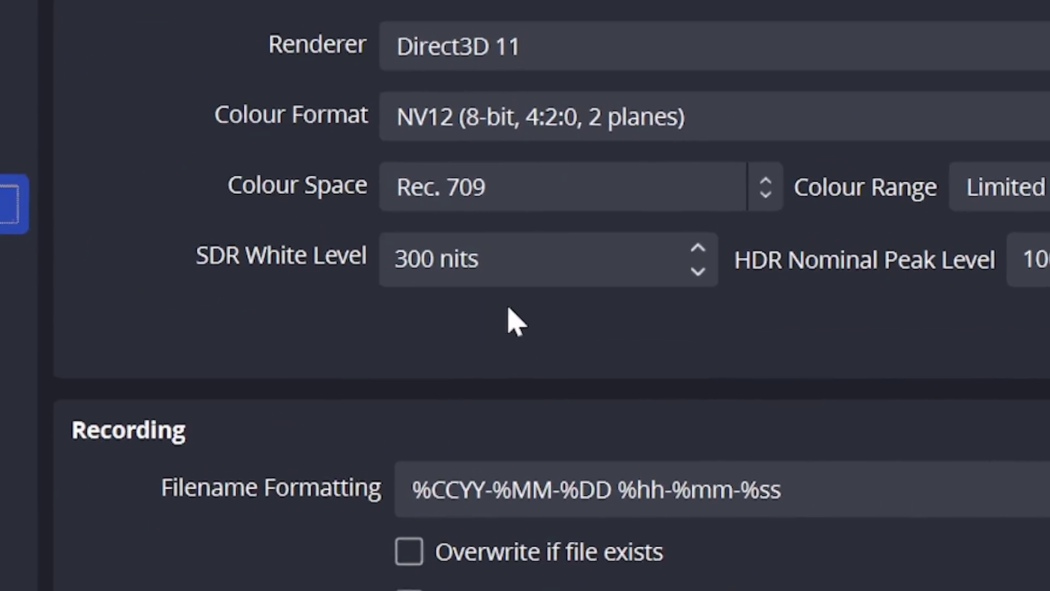
{"action": "scroll", "coordinate": [514, 322], "scroll_direction": "down", "scroll_amount": 15}
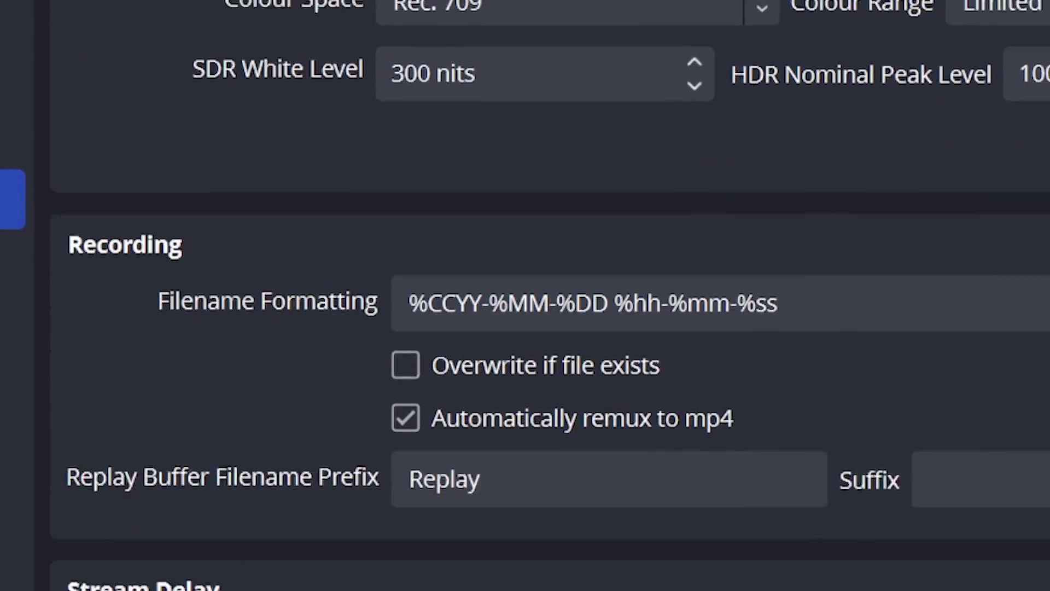